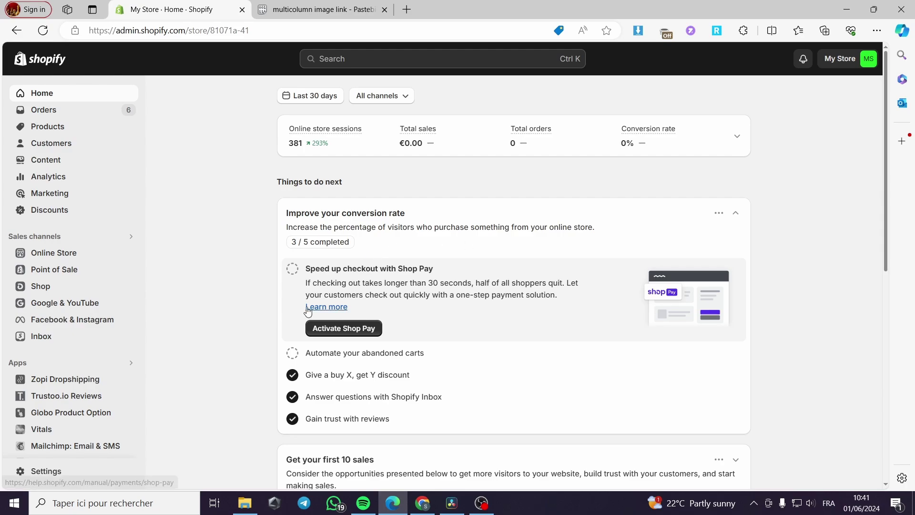
# Open the current Craft theme of the online store in the theme editor
pyautogui.click(81, 257)
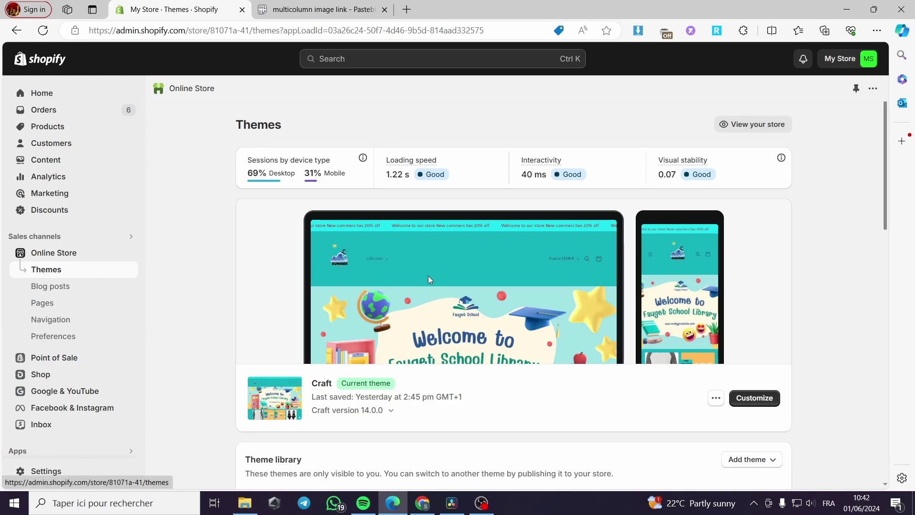
pyautogui.scroll(-3, 528, 300)
pyautogui.click(765, 280)
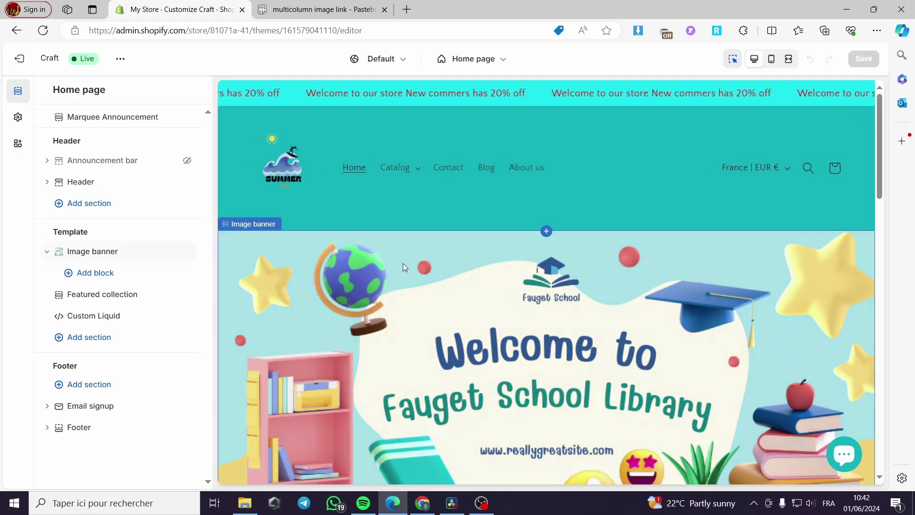
# Add a Multicolumn section to the home page directly above the Custom Liquid section
pyautogui.scroll(-5, 402, 263)
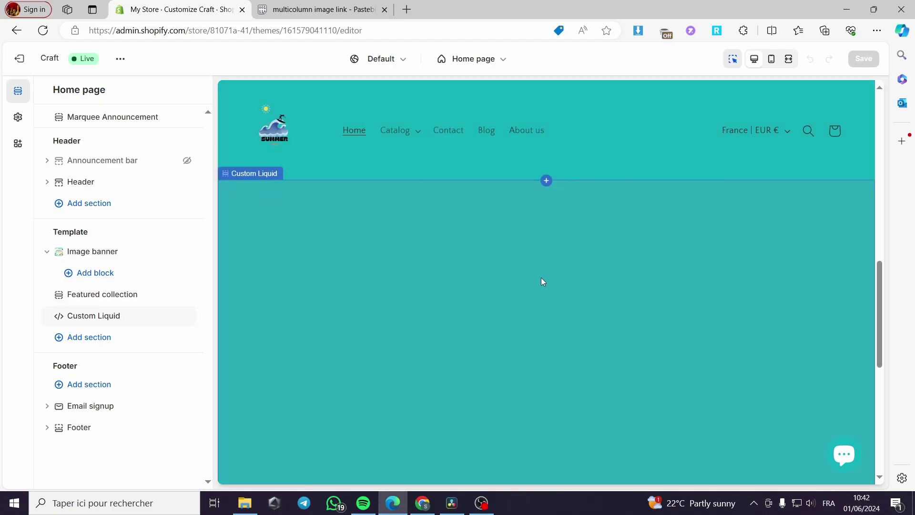
pyautogui.click(547, 181)
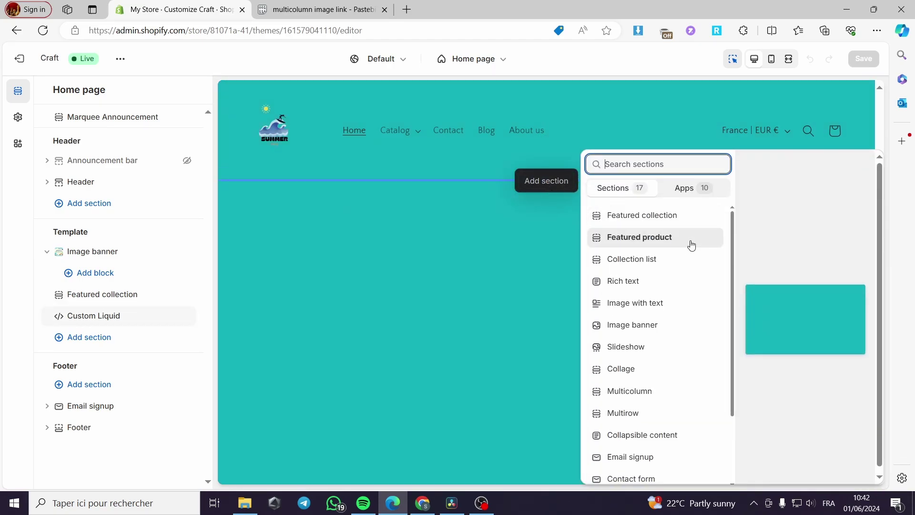
pyautogui.click(635, 393)
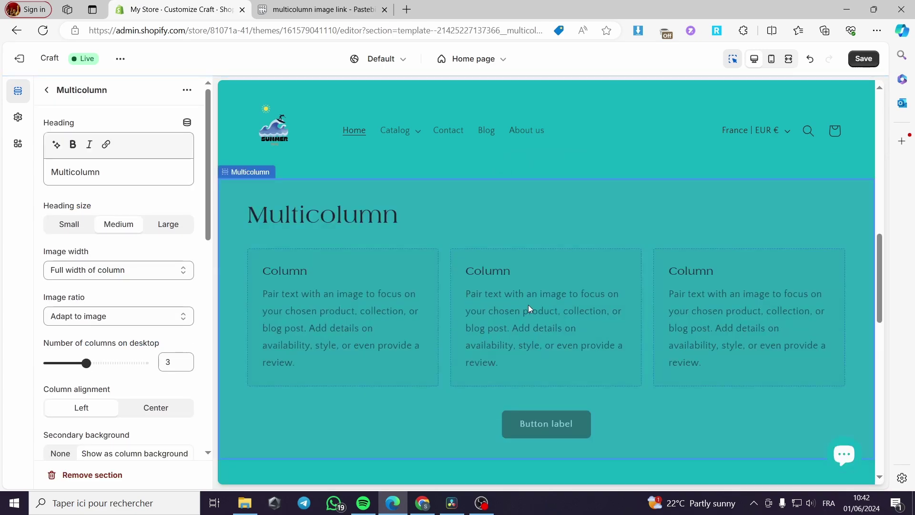
# Set the first column's image to the beige T-shirt photo on the black grid background from the store's files
pyautogui.click(365, 264)
pyautogui.click(134, 157)
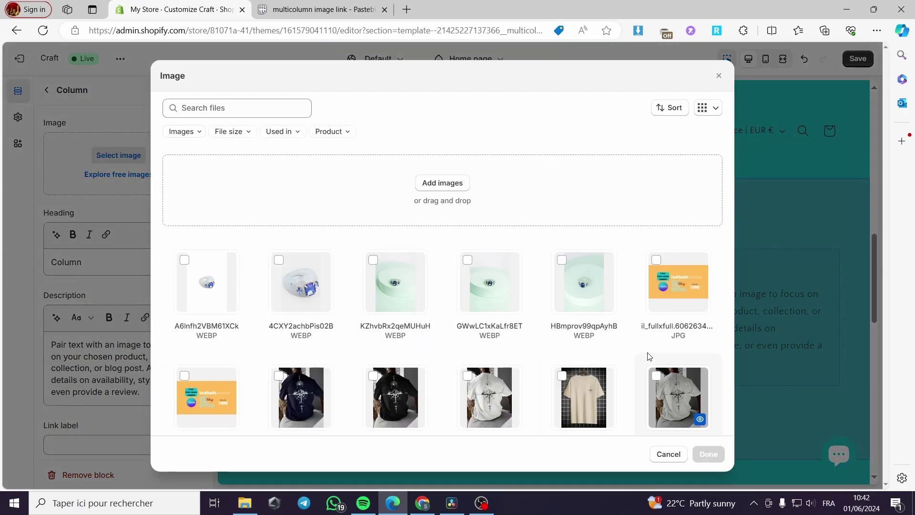
pyautogui.scroll(-1, 639, 355)
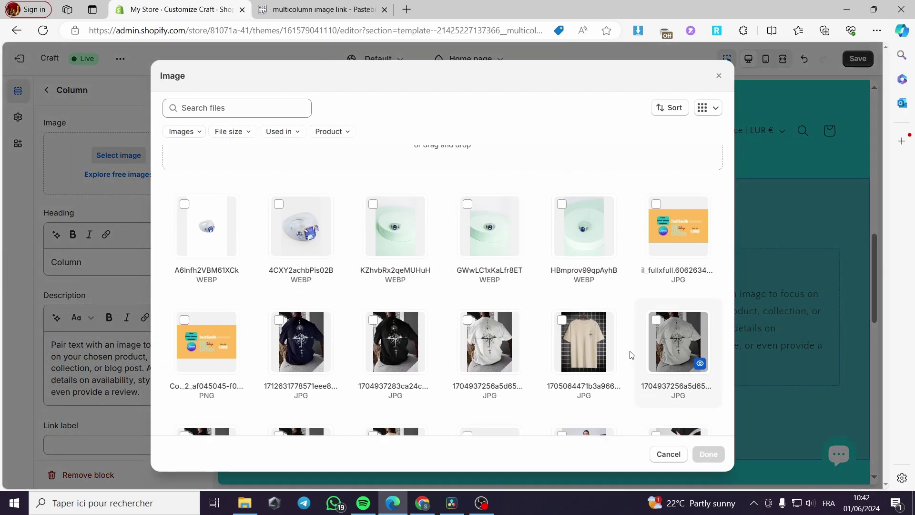
pyautogui.click(560, 316)
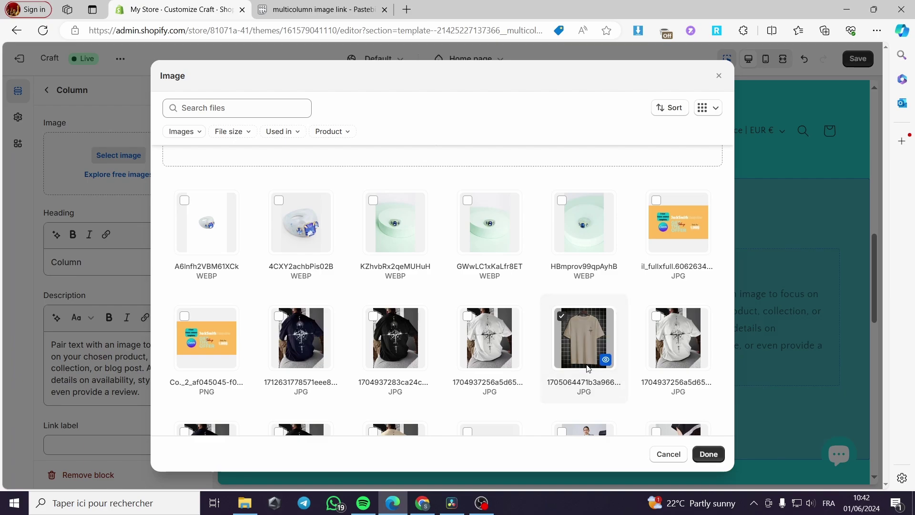
pyautogui.click(705, 456)
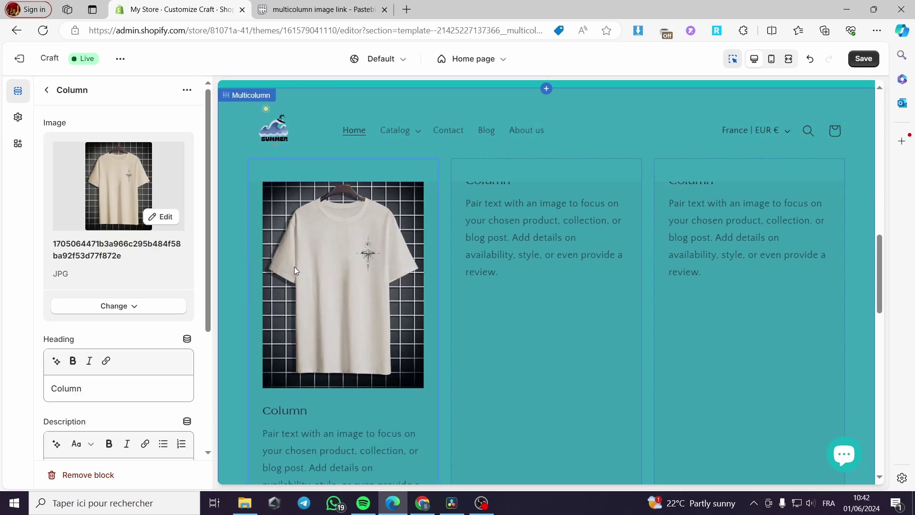
# Change the first column's heading to "Tshirt"
pyautogui.scroll(-4, 160, 350)
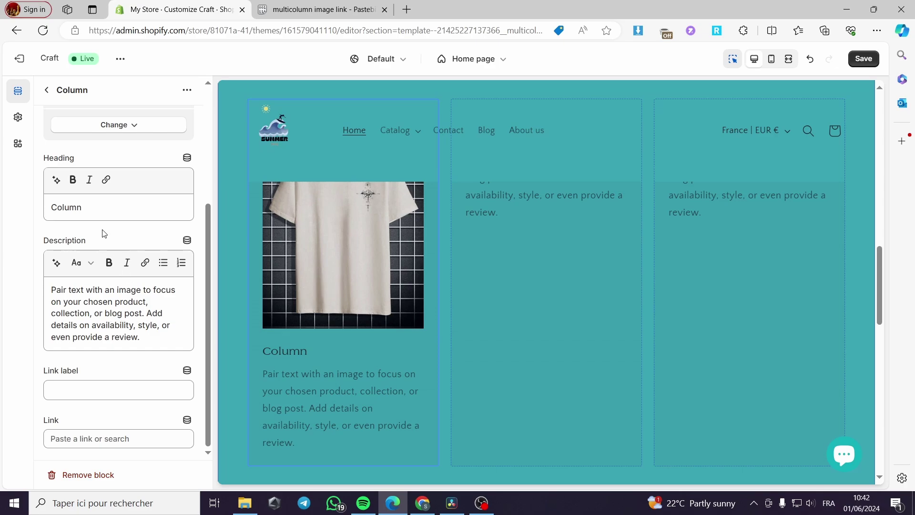
pyautogui.moveTo(81, 207); pyautogui.dragTo(36, 212)
pyautogui.write('Tshirt')
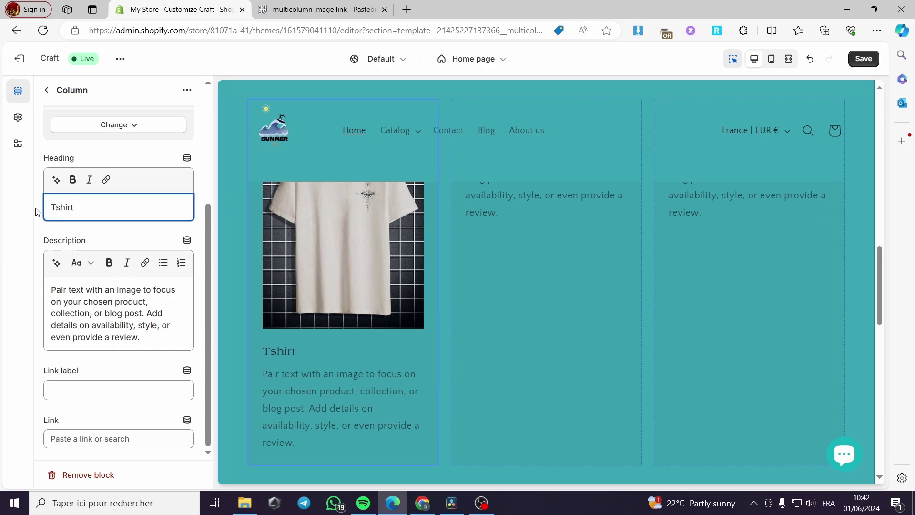
# Replace the first column's description with text generated from "tshirt", choosing the suggestion starting "Elevate your style with our range of premium t-shirts"
pyautogui.moveTo(57, 285); pyautogui.dragTo(173, 339)
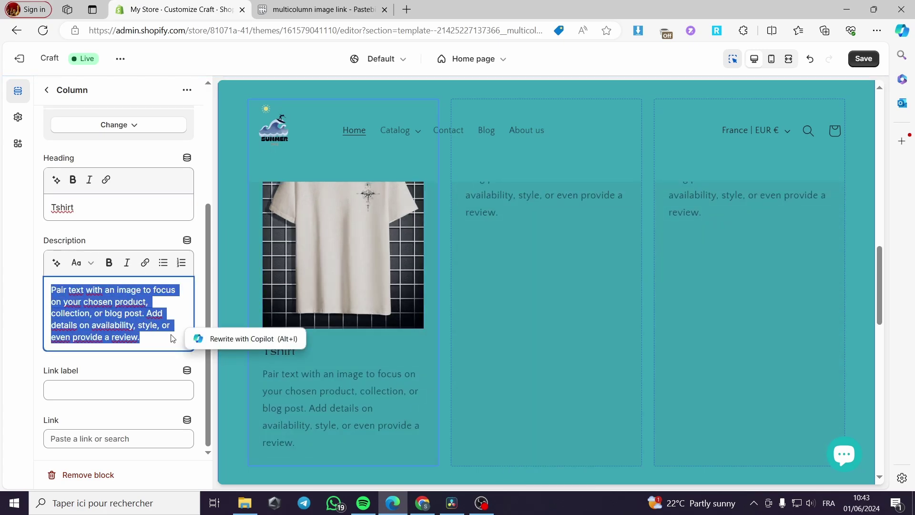
pyautogui.press('BackSpace')
pyautogui.click(56, 309)
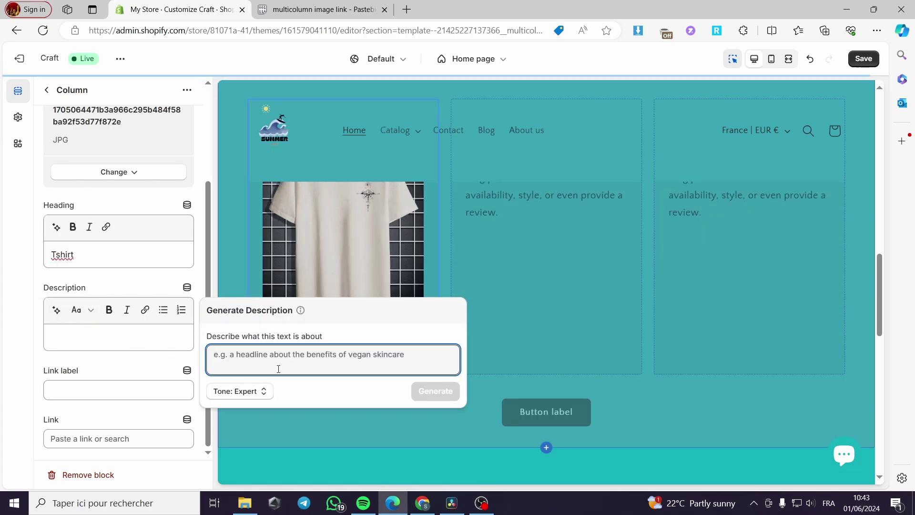
pyautogui.write('tshirt')
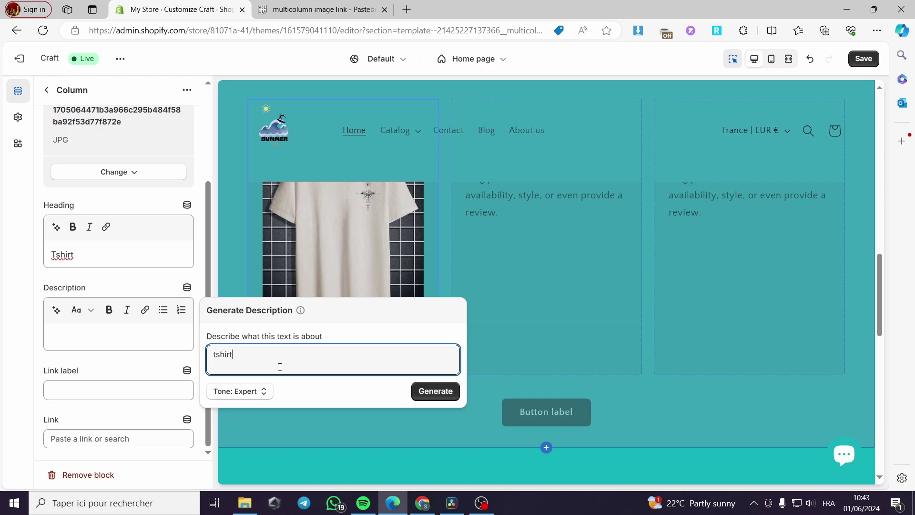
pyautogui.click(438, 395)
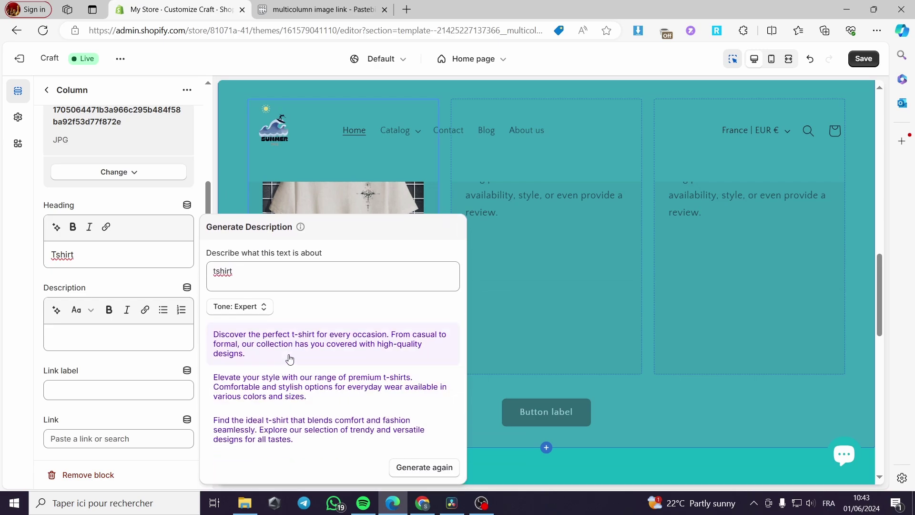
pyautogui.click(320, 393)
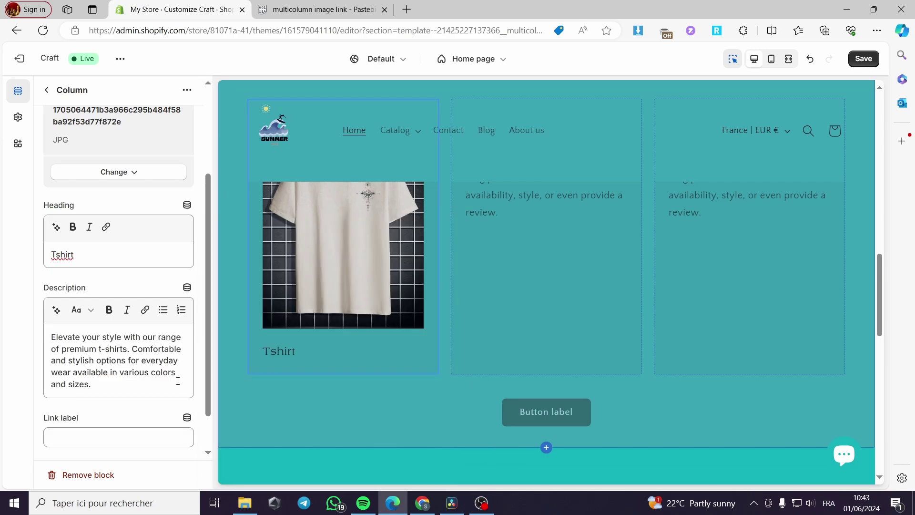
# Link the first column to the Manfinity LEGND T-shirt product
pyautogui.scroll(-1, 137, 377)
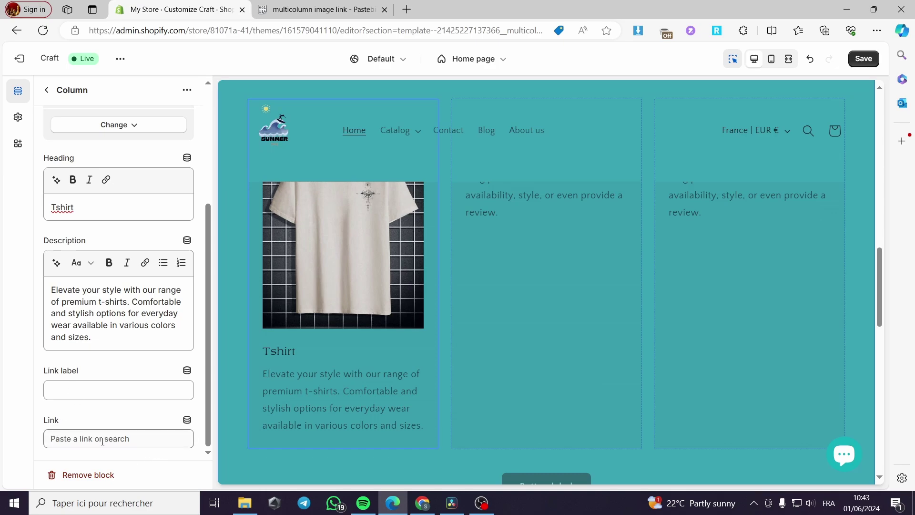
pyautogui.click(103, 439)
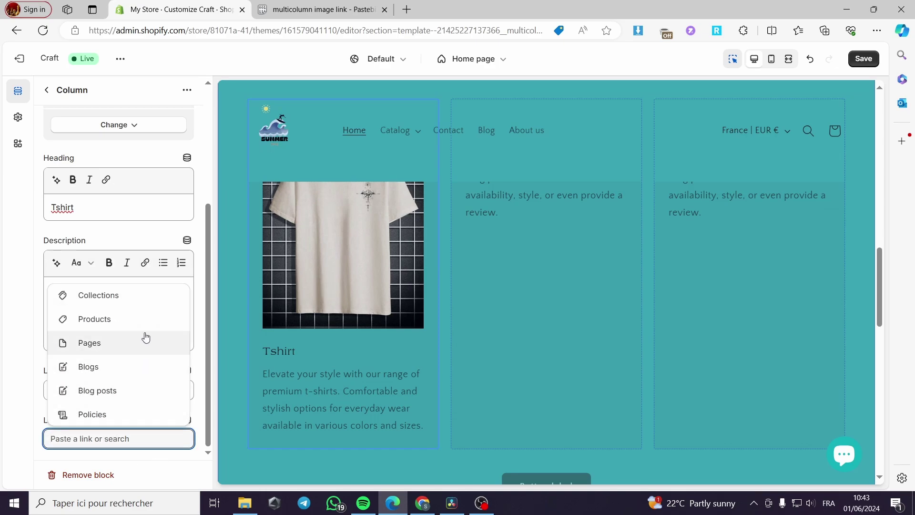
pyautogui.click(144, 327)
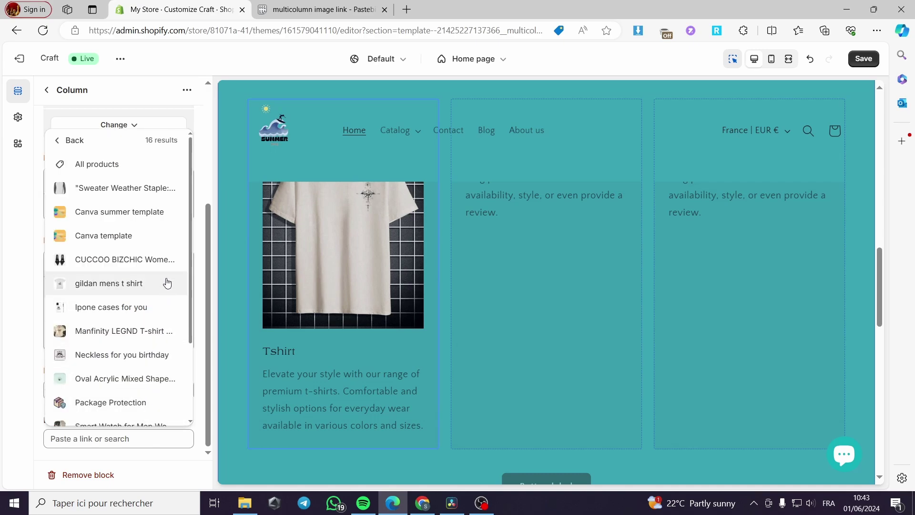
pyautogui.scroll(-2, 166, 283)
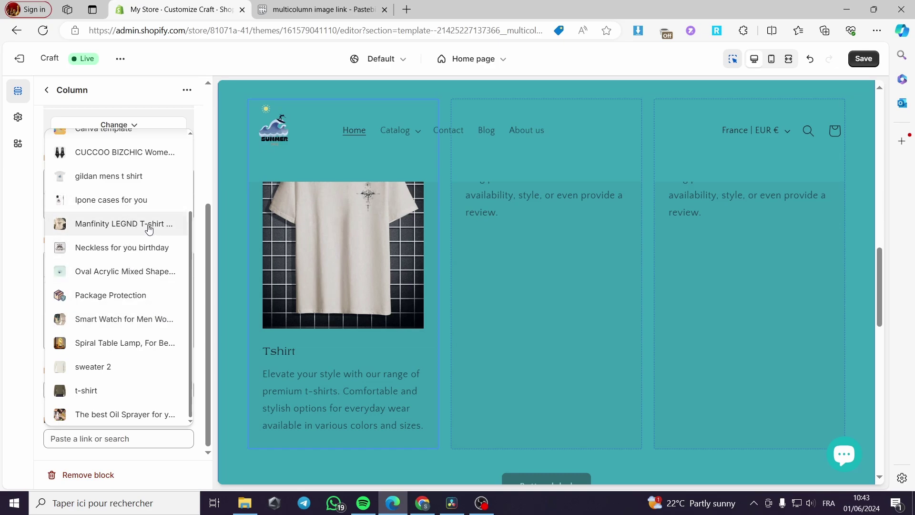
pyautogui.click(149, 228)
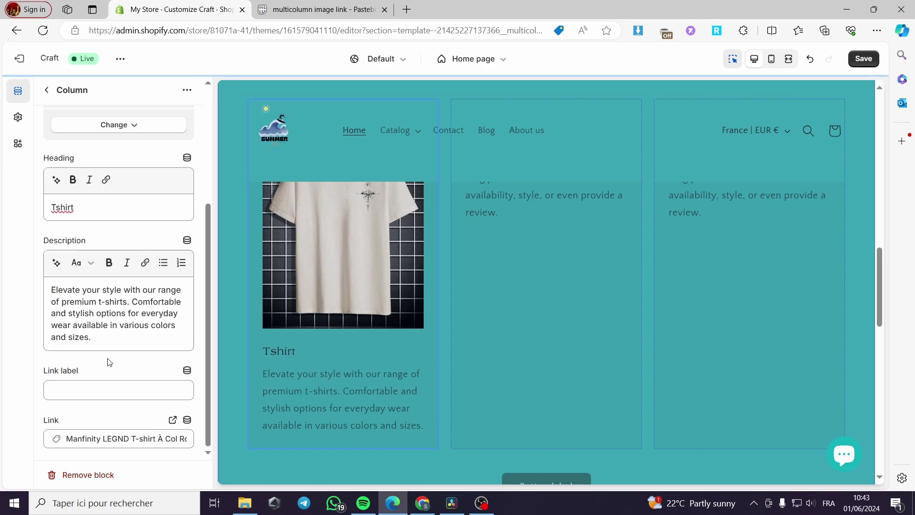
# Set the first column's link label to "Buy it here" and save the theme changes
pyautogui.click(96, 390)
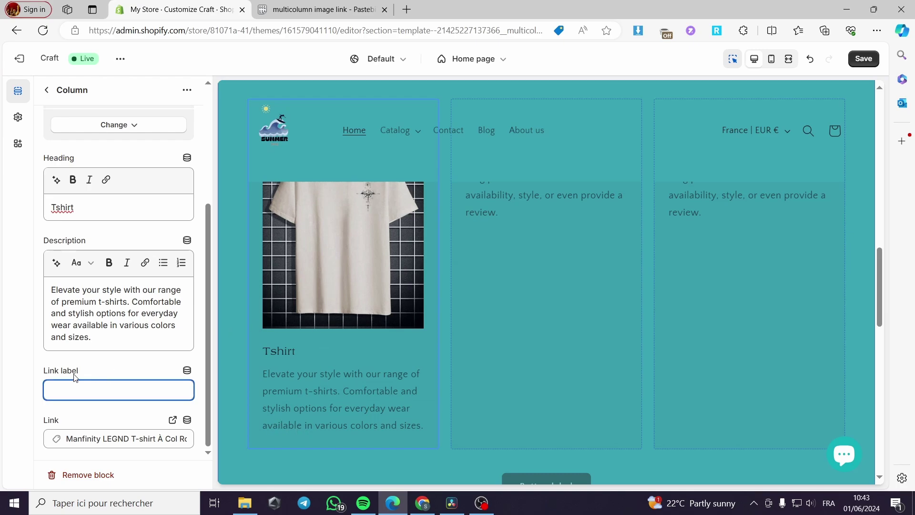
pyautogui.write('Buy ')
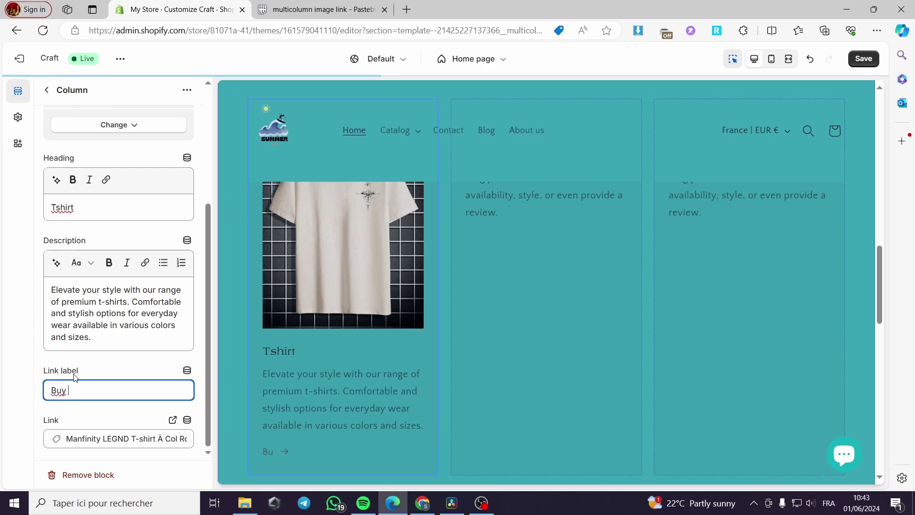
pyautogui.write('it here')
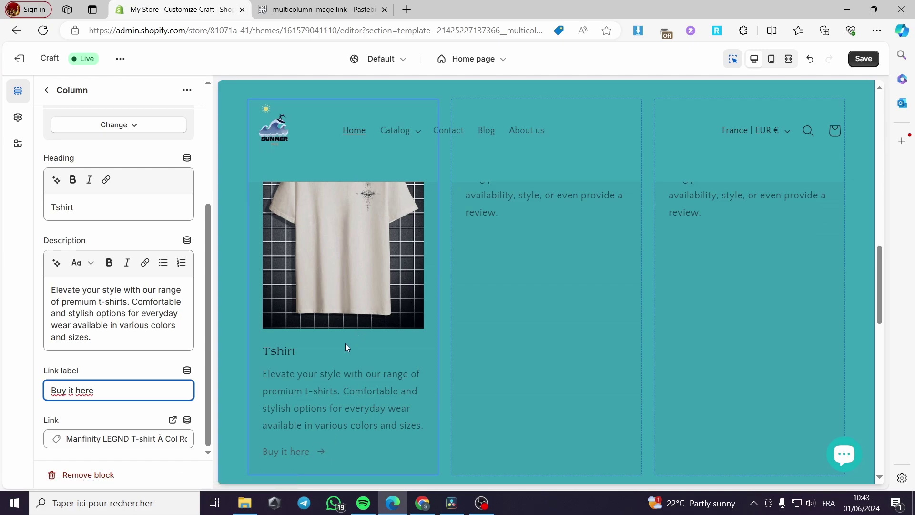
pyautogui.scroll(-3, 357, 295)
pyautogui.scroll(3, 356, 309)
pyautogui.click(863, 59)
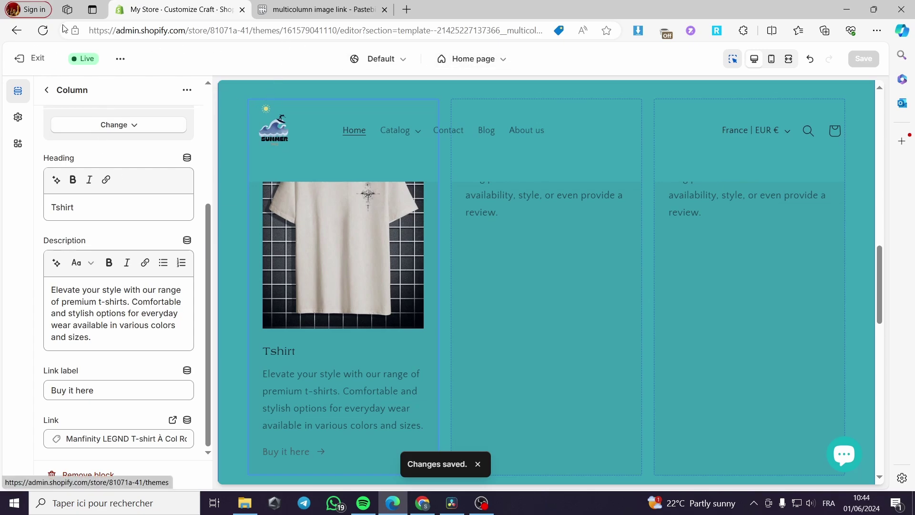
# Exit the theme editor and check the Tshirt column of the Multicolumn section on the live storefront's home page
pyautogui.click(18, 59)
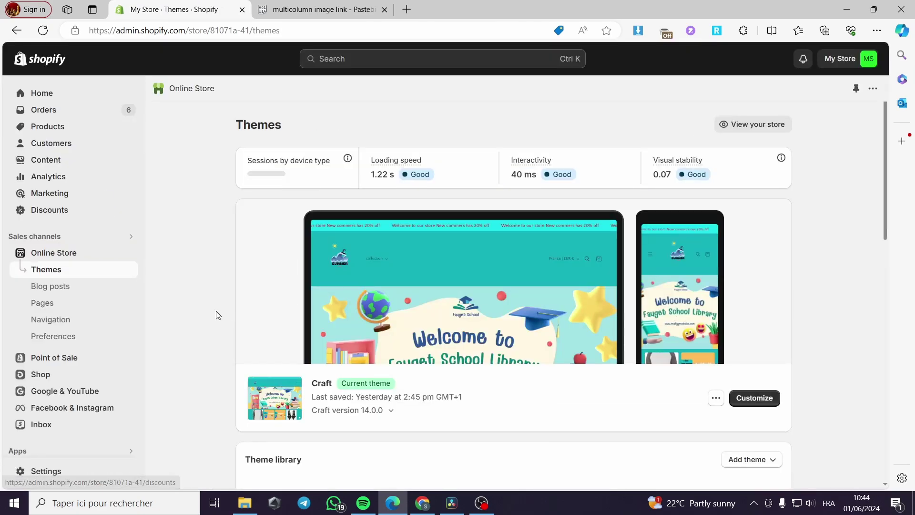
pyautogui.click(130, 254)
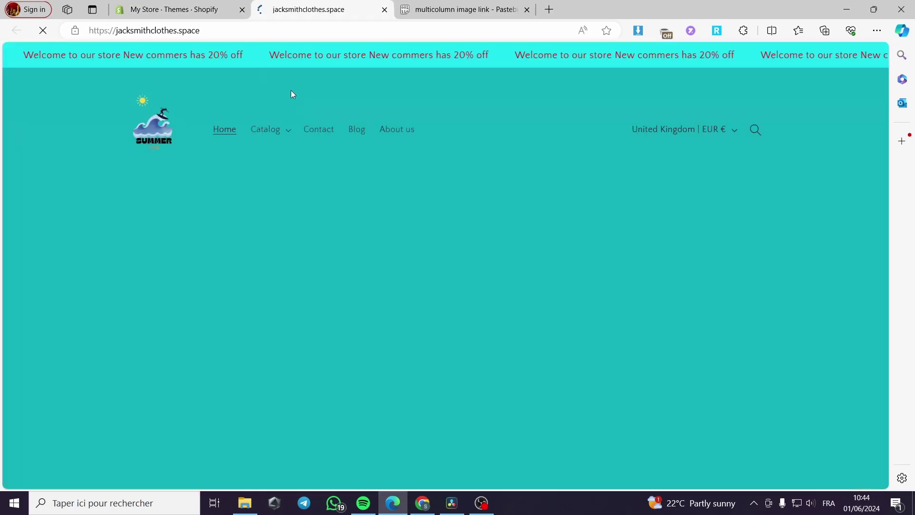
pyautogui.click(167, 9)
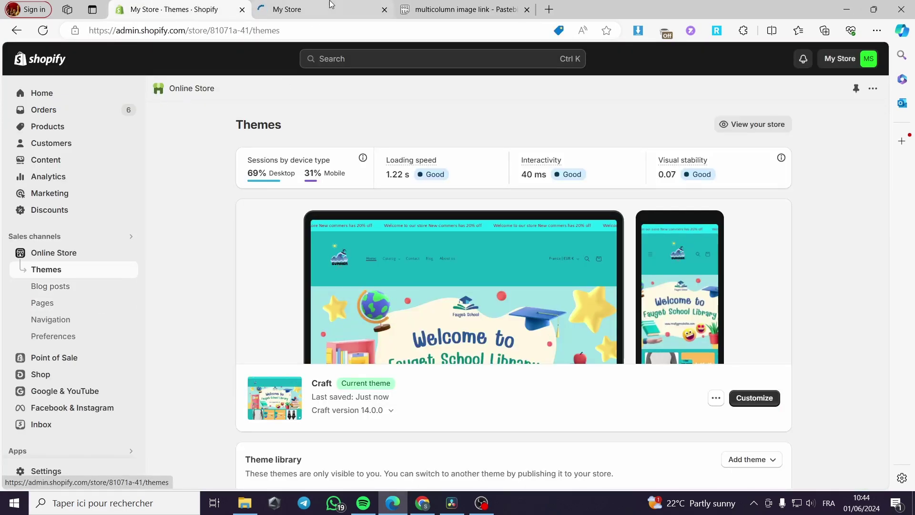
pyautogui.click(130, 254)
pyautogui.scroll(-6, 382, 279)
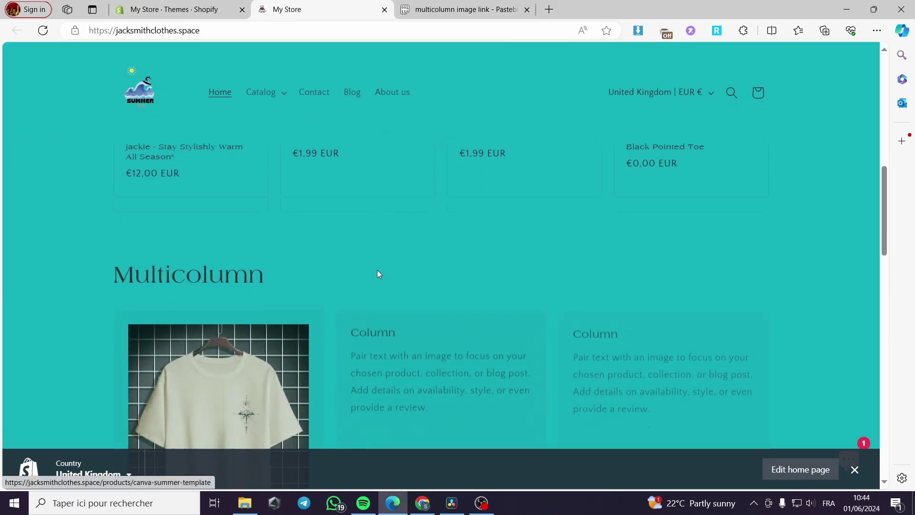
pyautogui.scroll(-4, 260, 305)
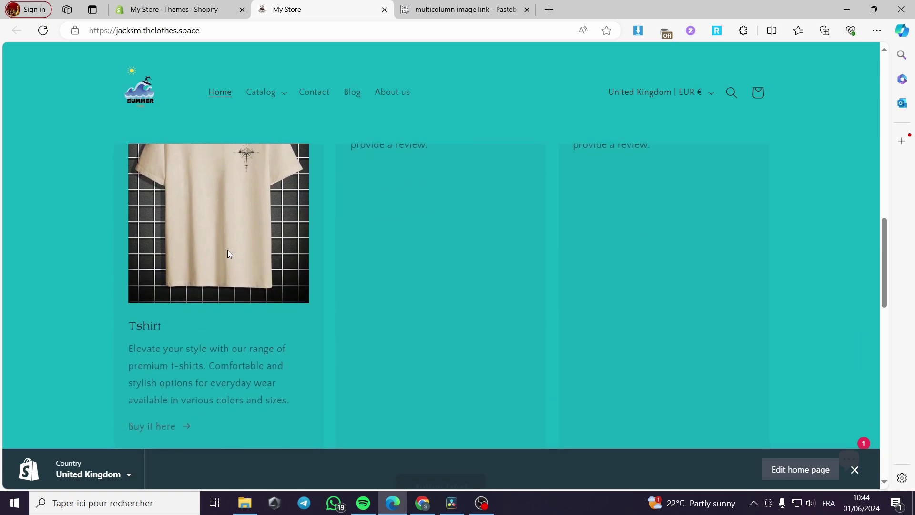
pyautogui.scroll(-3, 154, 328)
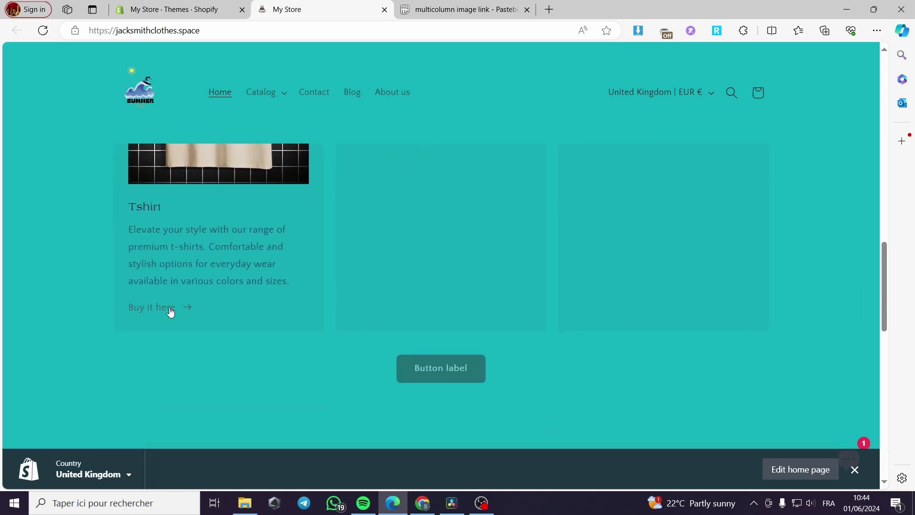
# Follow the "Buy it here" link to check the T-shirt product page, and close the storefront
pyautogui.click(167, 309)
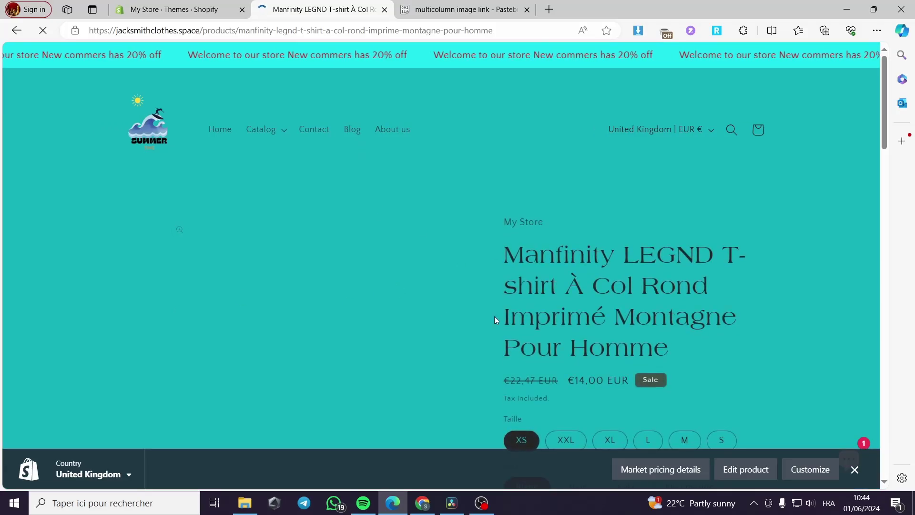
pyautogui.scroll(-1, 418, 296)
pyautogui.scroll(-1, 419, 296)
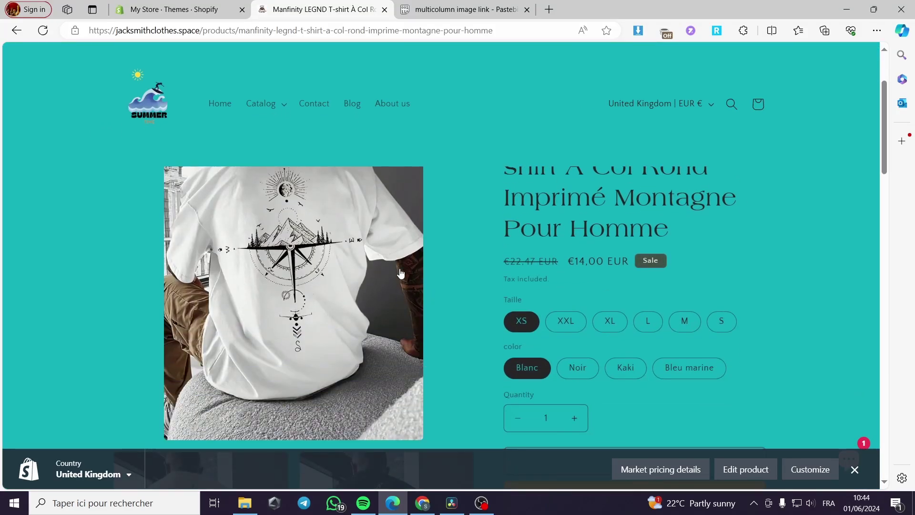
pyautogui.click(384, 10)
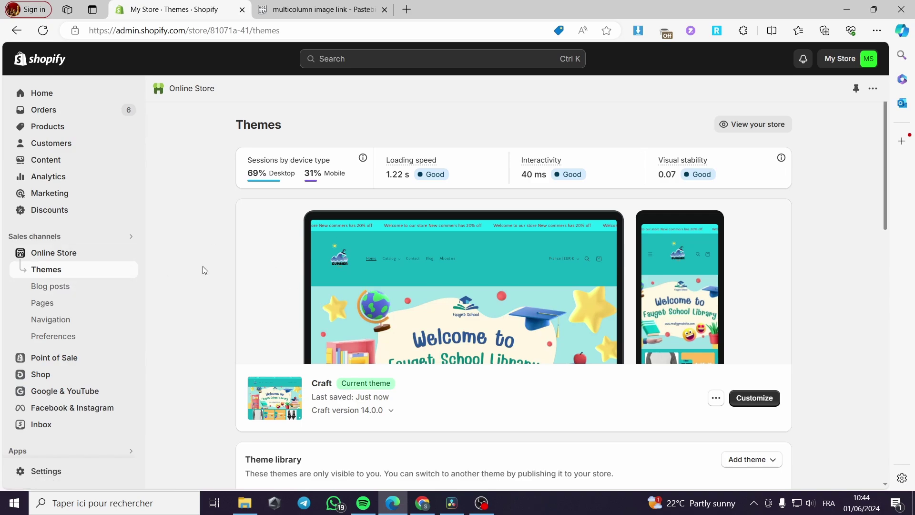
# Review the "multicolumn image link" code on Pastebin and return to the store's Themes page
pyautogui.click(324, 8)
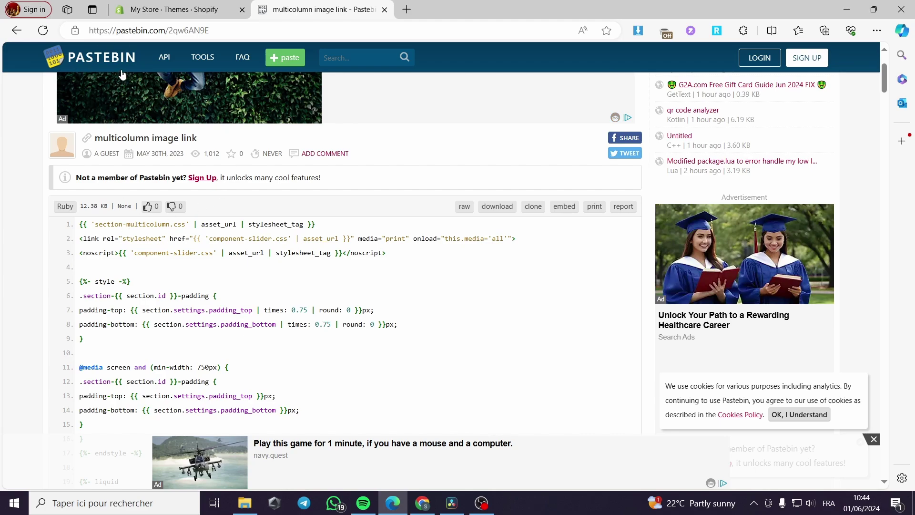
pyautogui.scroll(-1, 291, 302)
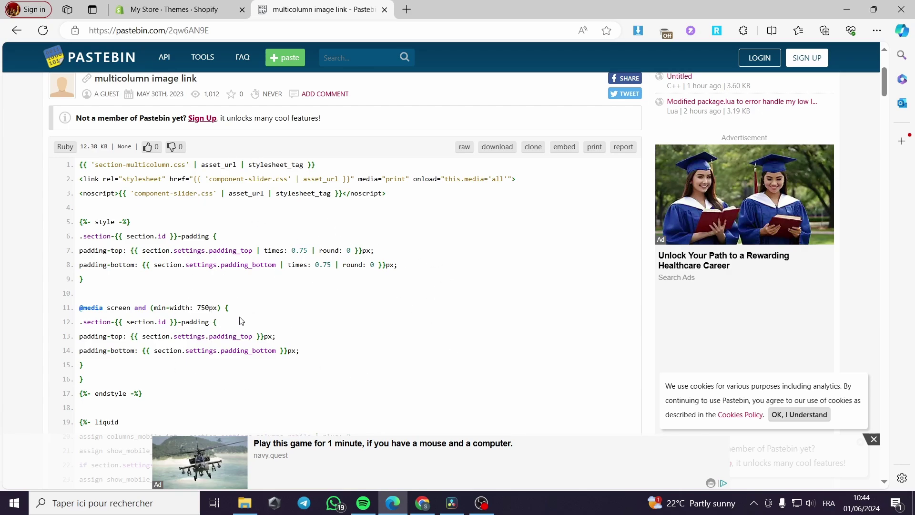
pyautogui.click(174, 10)
pyautogui.click(187, 7)
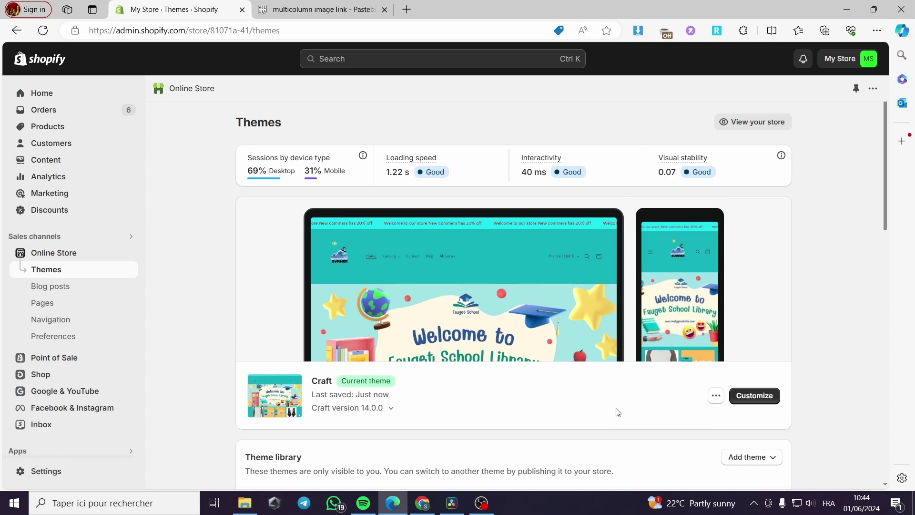
# Open the code editor for the current Craft theme
pyautogui.scroll(-3, 618, 412)
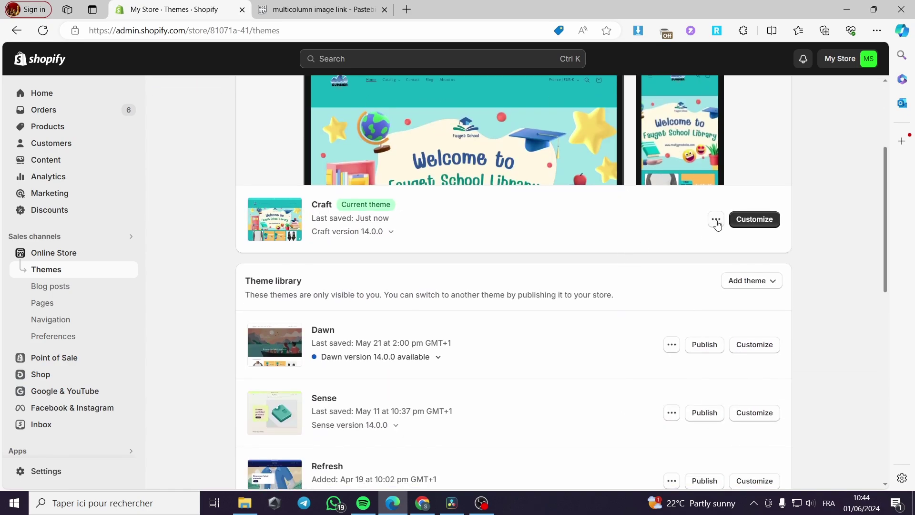
pyautogui.click(716, 220)
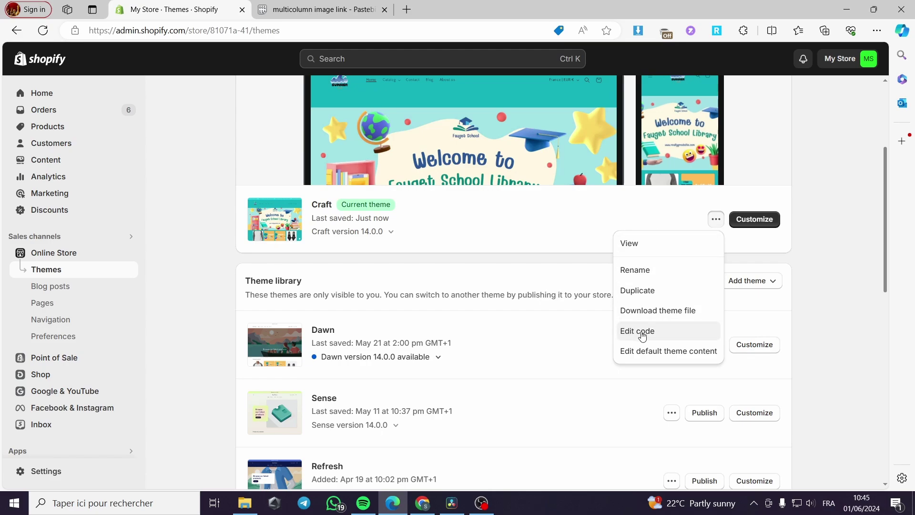
pyautogui.click(642, 332)
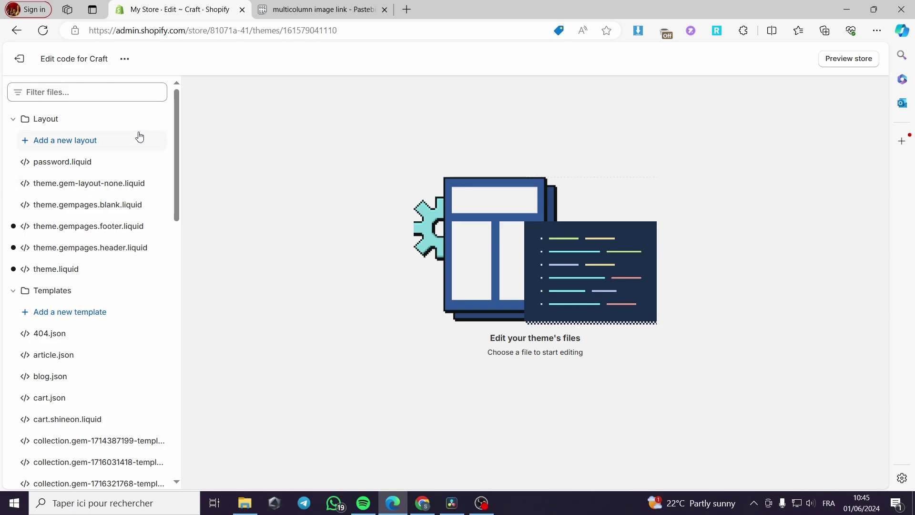
# Filter the theme files by "column" and open the multicolumn.liquid section file
pyautogui.scroll(-2, 139, 137)
pyautogui.scroll(-13, 139, 138)
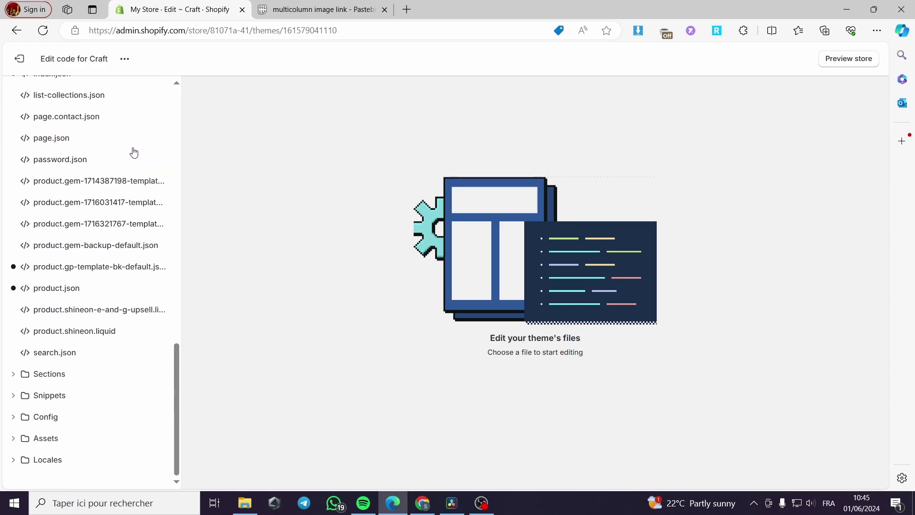
pyautogui.scroll(15, 124, 263)
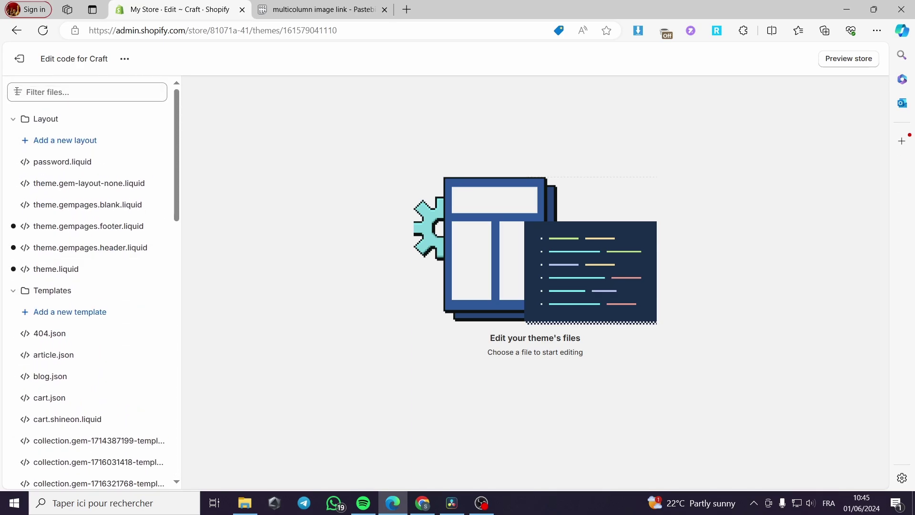
pyautogui.click(111, 88)
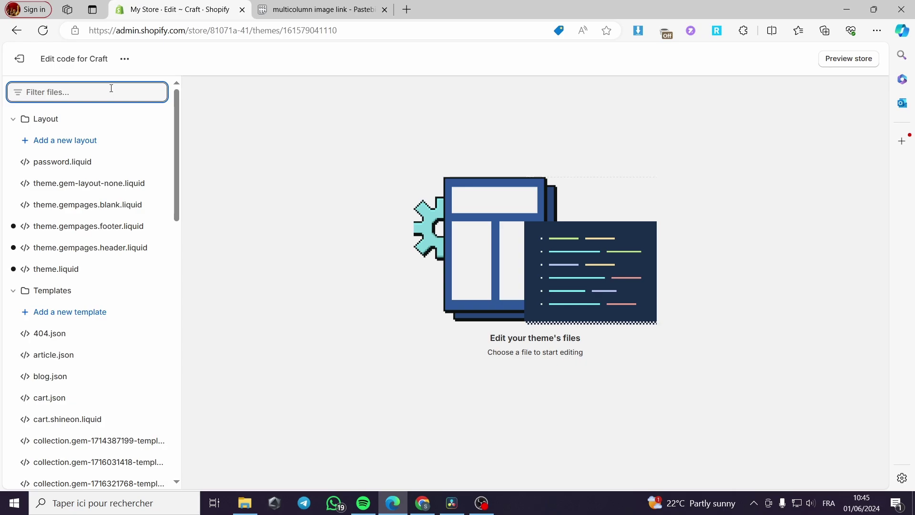
pyautogui.write('column')
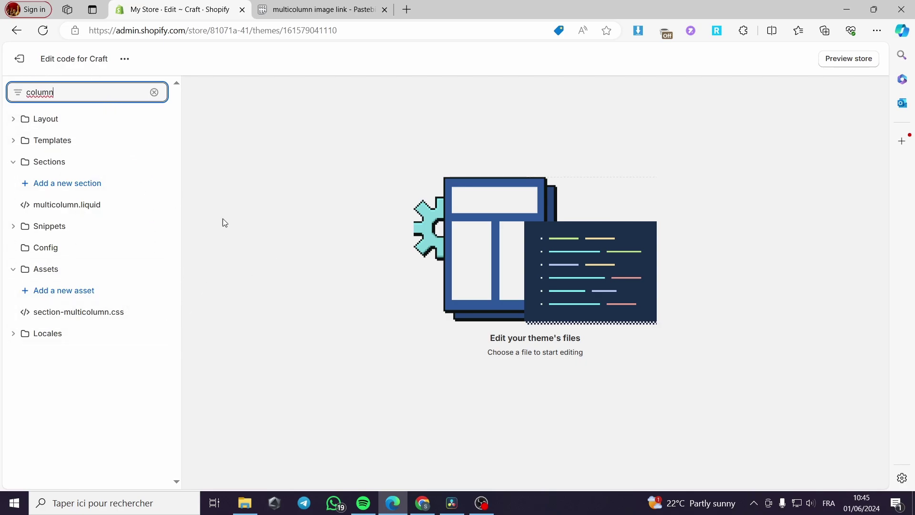
pyautogui.click(74, 210)
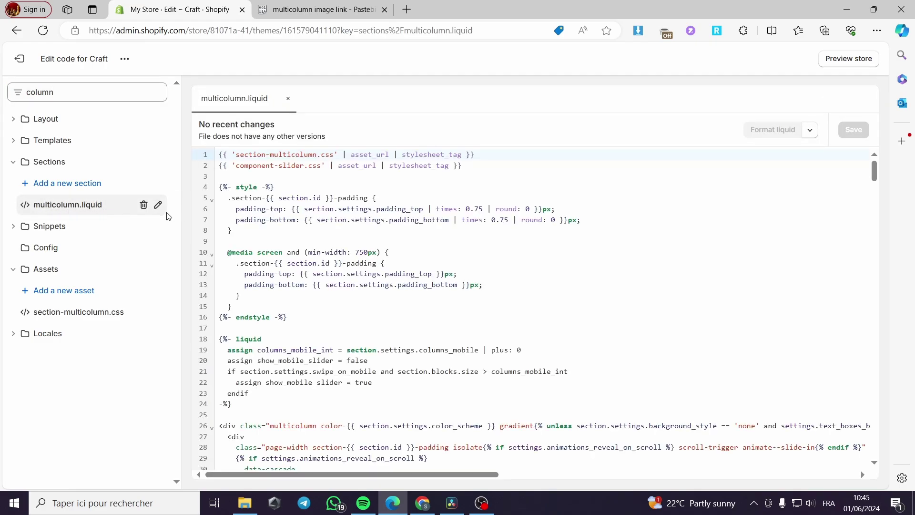
# Select and copy all of the original code in multicolumn.liquid
pyautogui.scroll(-8, 481, 226)
pyautogui.scroll(8, 382, 205)
pyautogui.click(218, 159)
pyautogui.hotkey('ctrl', 'a')
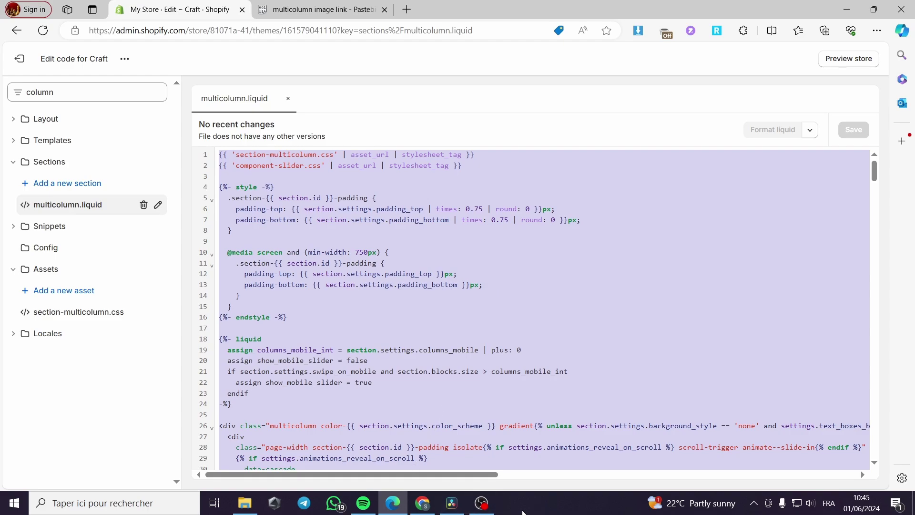
# Open pastebin.com in a new browser tab and put the original multicolumn code into a new paste as a backup
pyautogui.click(408, 10)
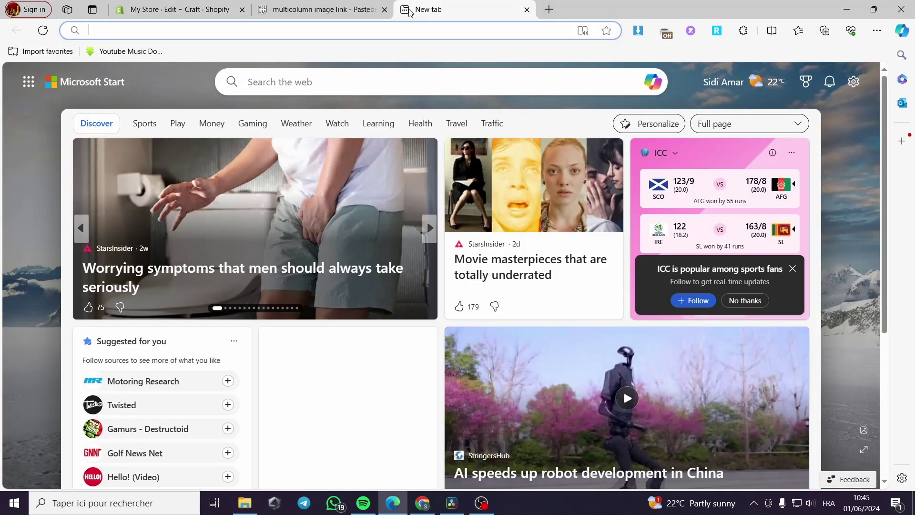
pyautogui.write('pas')
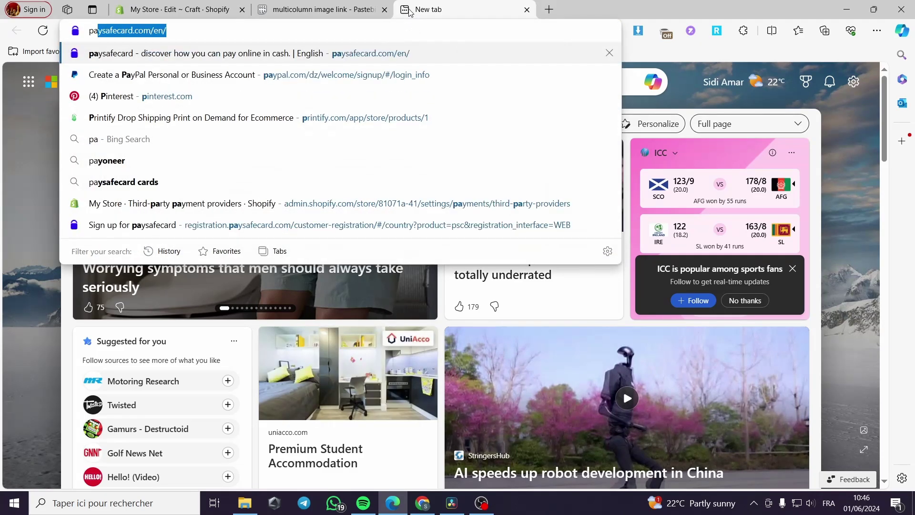
pyautogui.write('tebin')
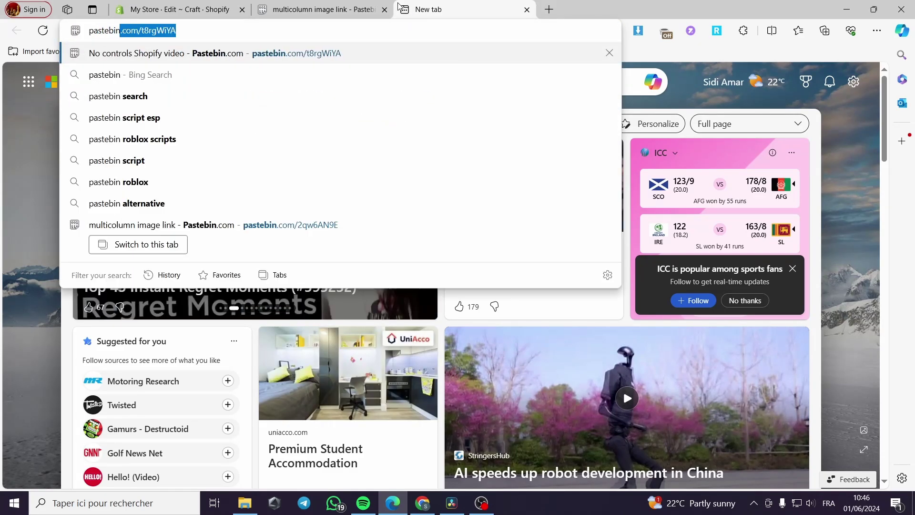
pyautogui.write('.com')
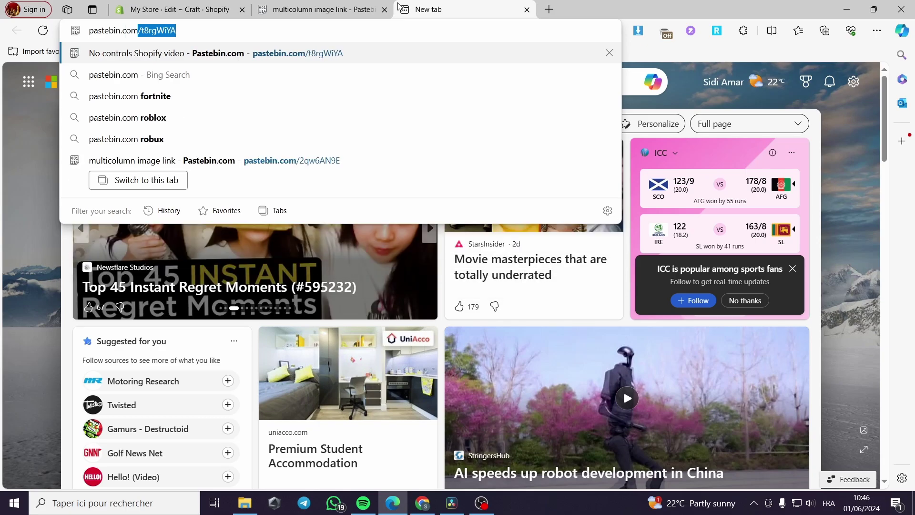
pyautogui.press('Return')
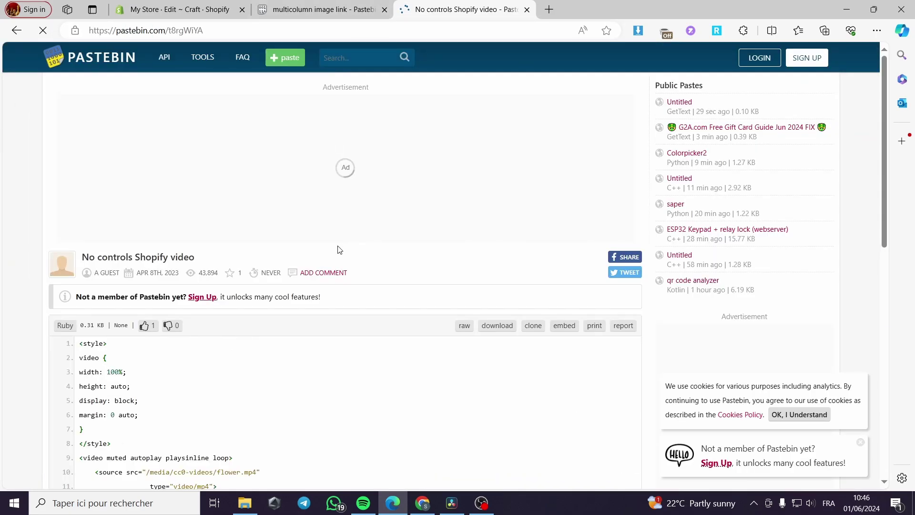
pyautogui.click(285, 59)
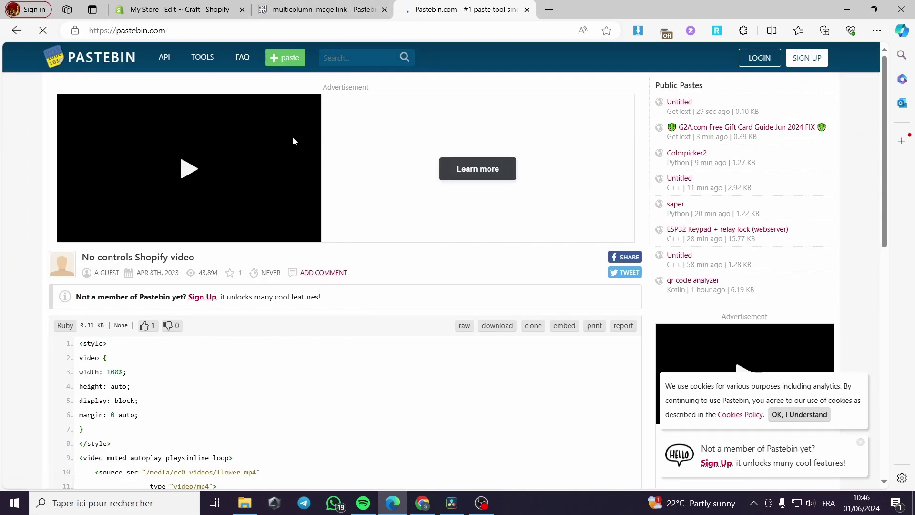
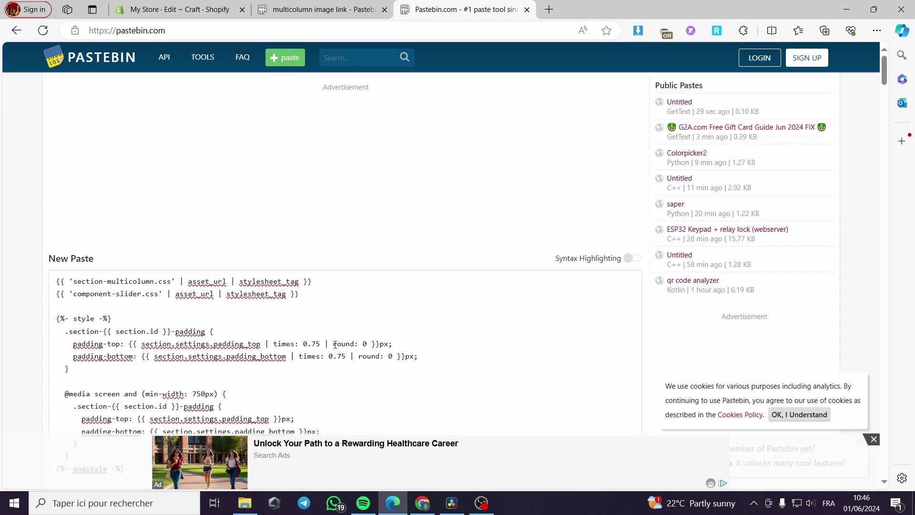
pyautogui.click(875, 439)
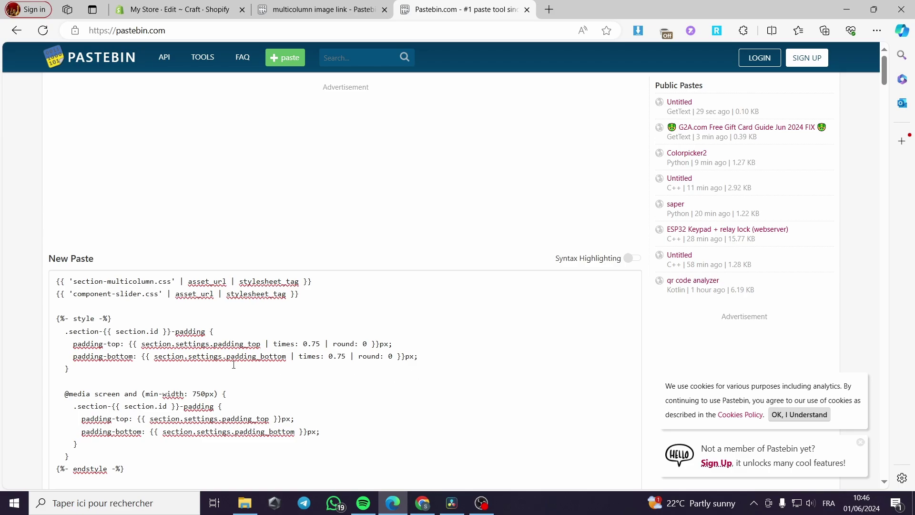
pyautogui.scroll(-9, 329, 365)
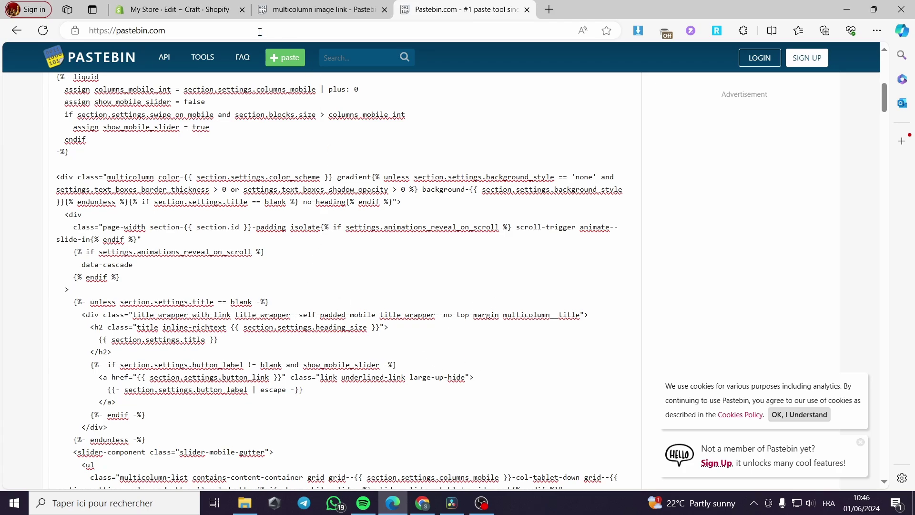
# Return to the theme code editor and delete all the code in multicolumn.liquid
pyautogui.click(152, 4)
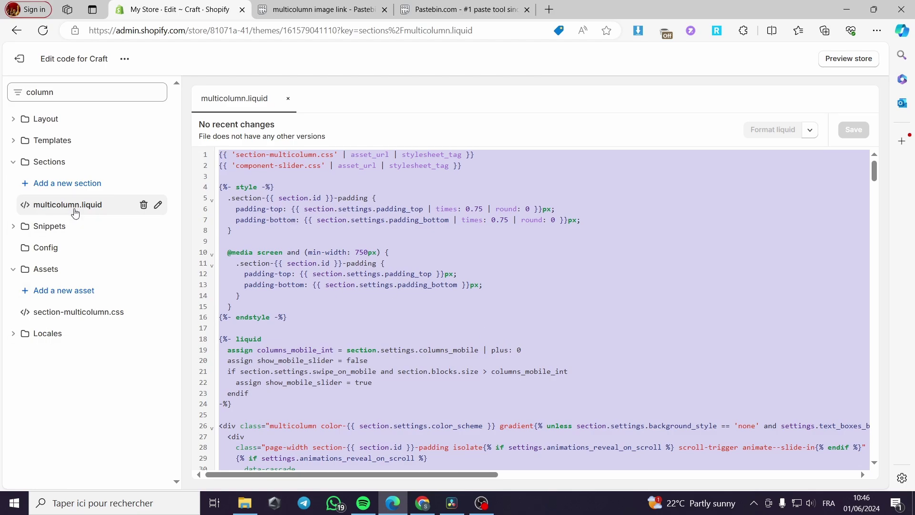
pyautogui.press('BackSpace')
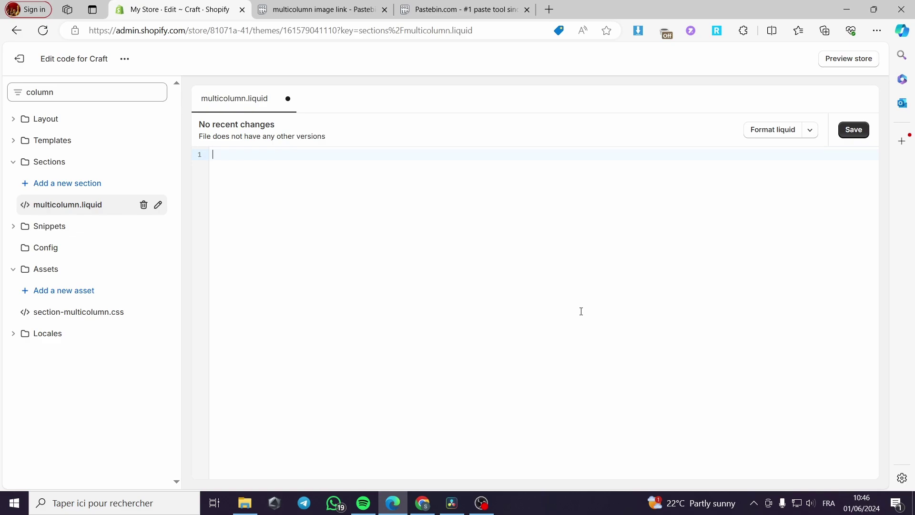
# Copy the complete "multicolumn image link" code from Pastebin, from its first line through the closing endschema tag on line 383
pyautogui.click(323, 11)
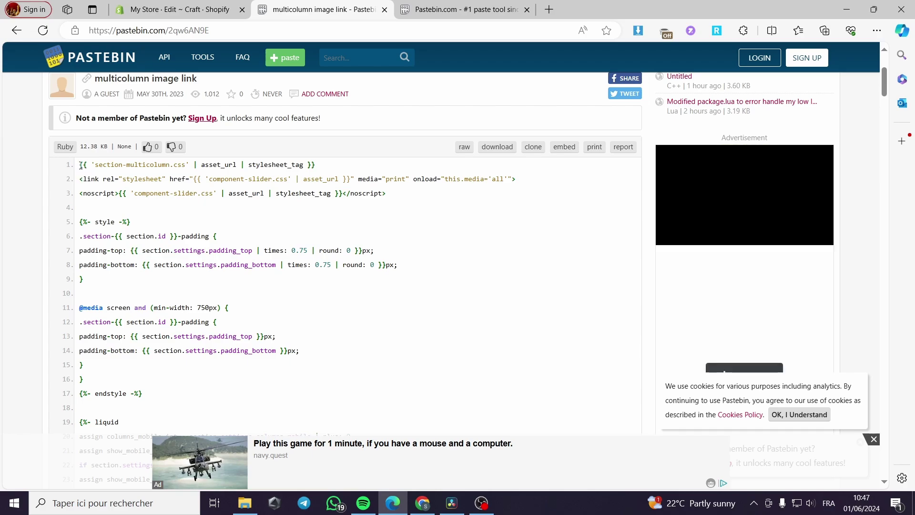
pyautogui.hotkey('ctrl', 'a')
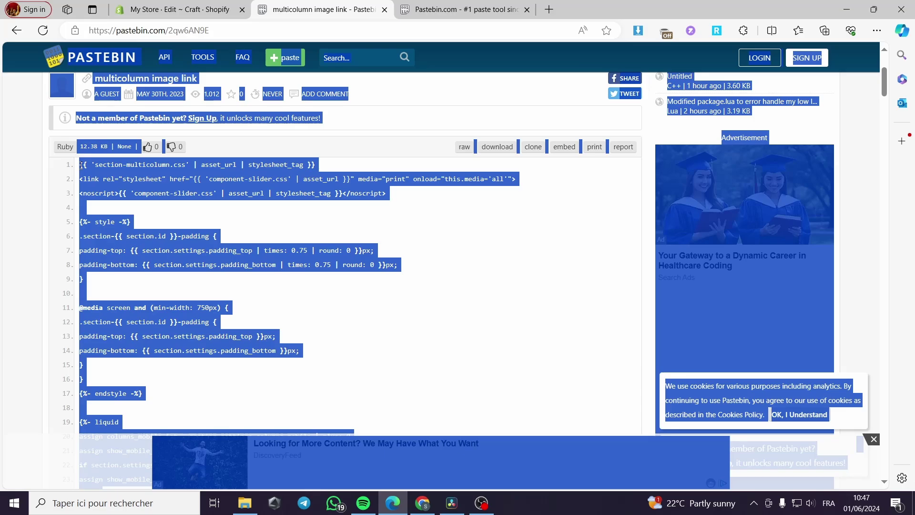
pyautogui.moveTo(81, 165); pyautogui.dragTo(241, 230)
pyautogui.scroll(-20, 245, 237)
pyautogui.scroll(-20, 245, 238)
pyautogui.scroll(-20, 245, 236)
pyautogui.scroll(5, 241, 230)
pyautogui.moveTo(158, 285); pyautogui.dragTo(115, 305)
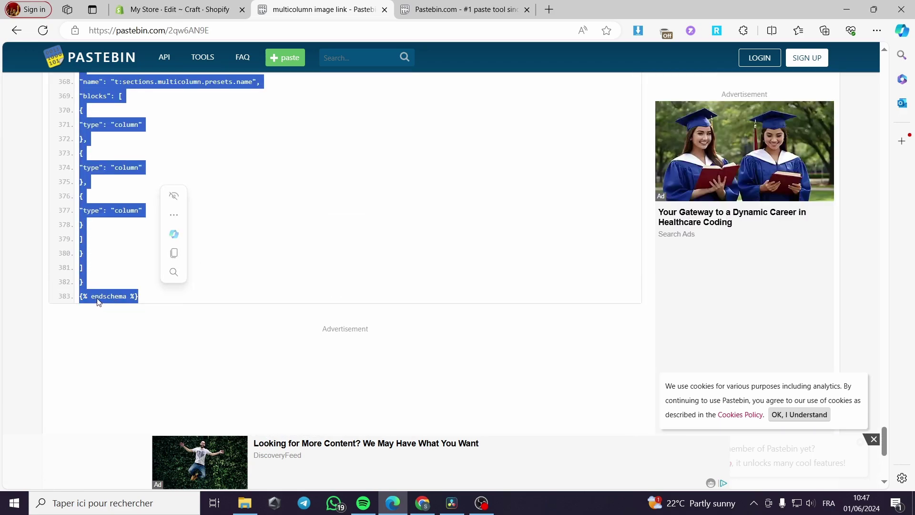
pyautogui.rightClick(97, 301)
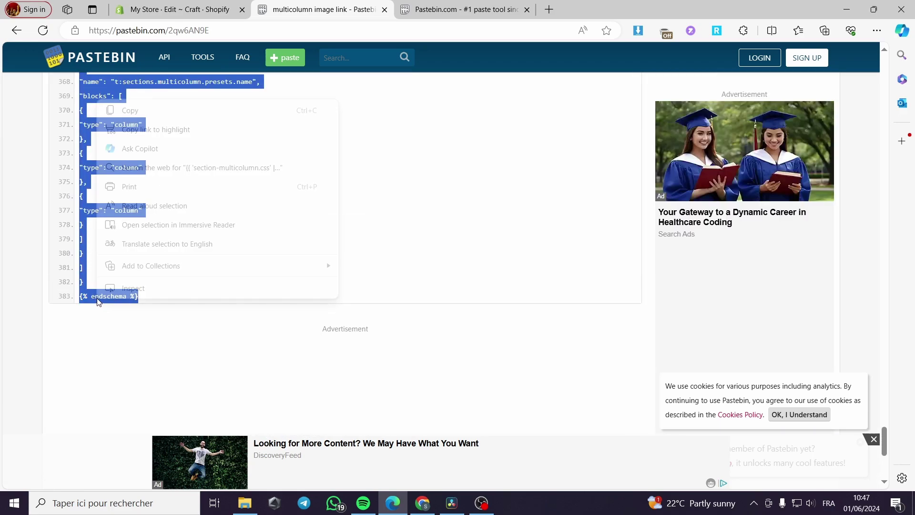
pyautogui.click(163, 118)
# Paste the copied code into the empty multicolumn.liquid file, save it, and leave the code editor
pyautogui.click(172, 18)
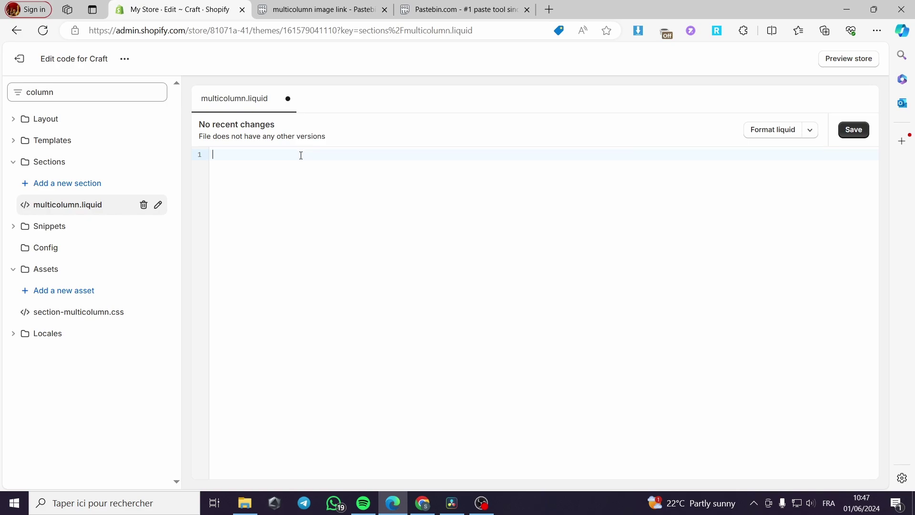
pyautogui.hotkey('ctrl', 'v')
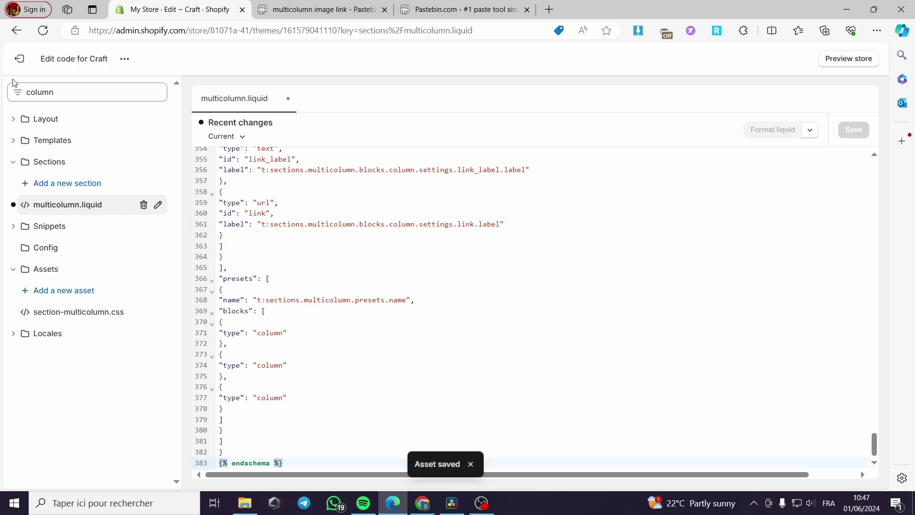
pyautogui.click(21, 63)
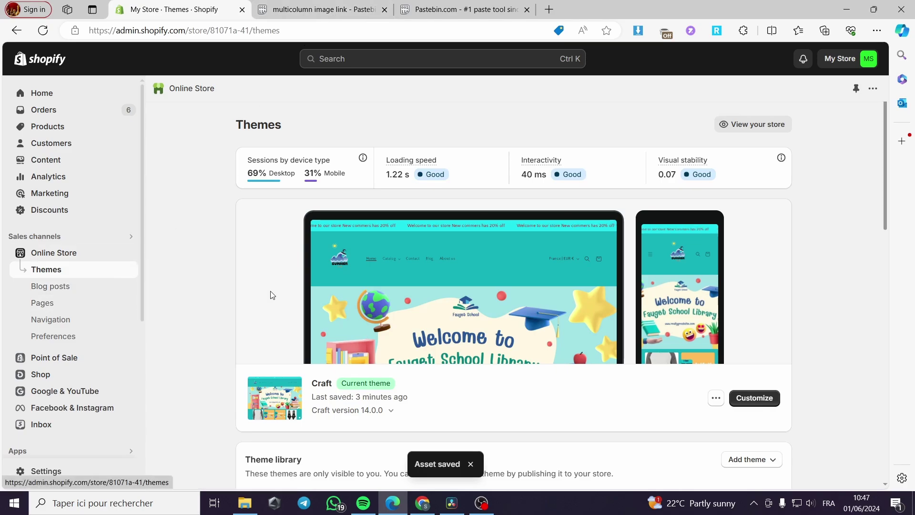
# Customize the Craft theme and check the image link of the Tshirt column in the Multicolumn section
pyautogui.scroll(-3, 272, 293)
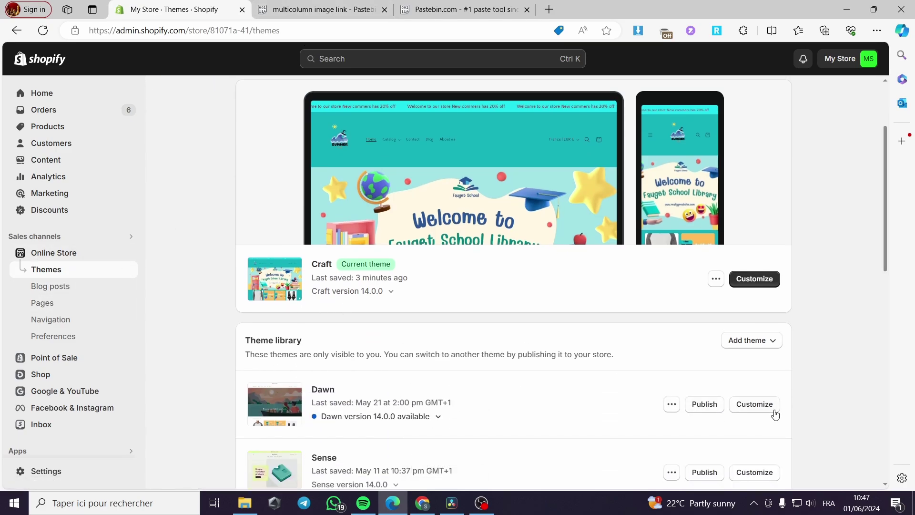
pyautogui.click(765, 279)
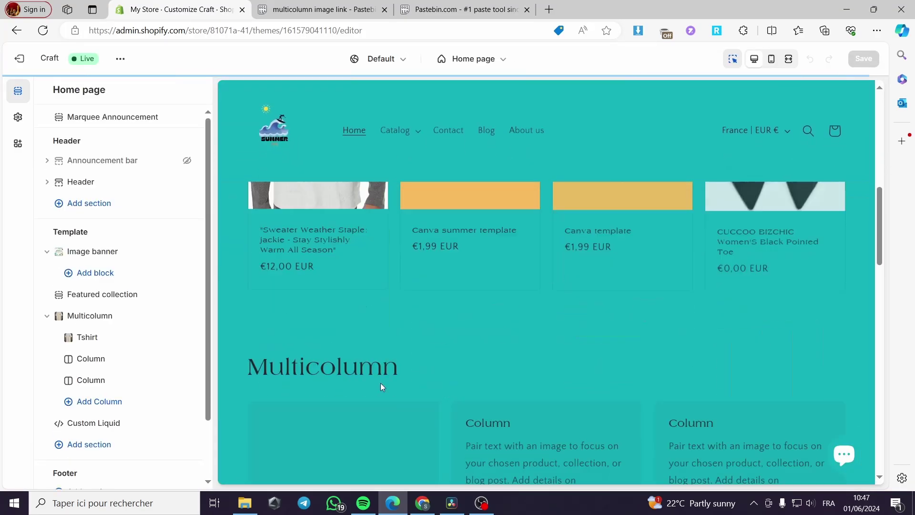
pyautogui.scroll(-3, 429, 324)
pyautogui.click(406, 285)
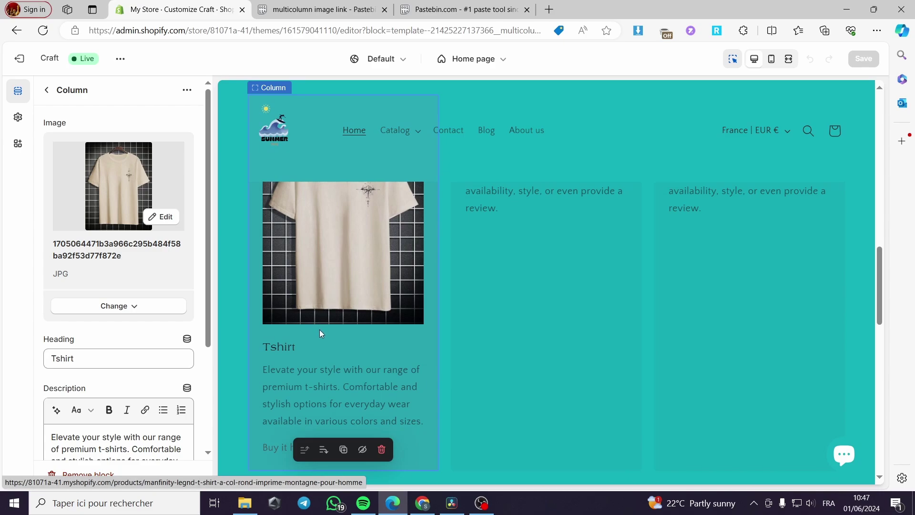
pyautogui.scroll(-1, 317, 390)
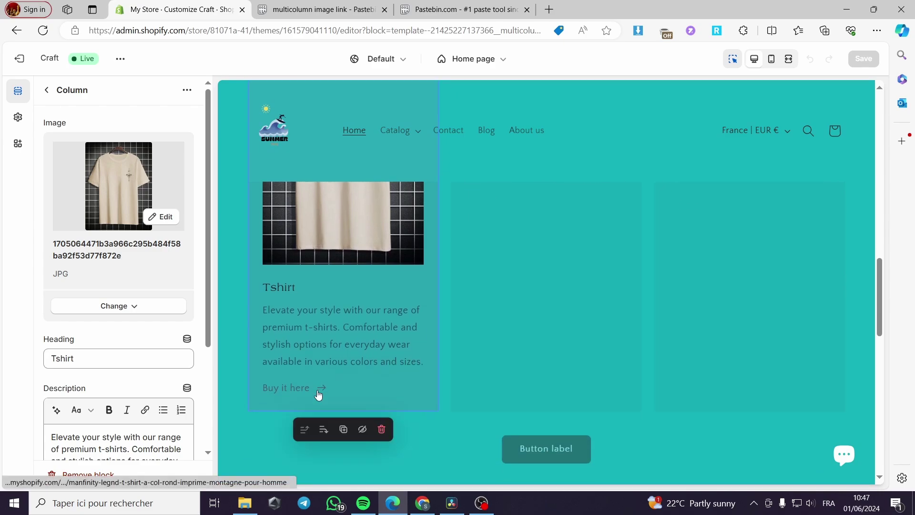
pyautogui.scroll(1, 335, 358)
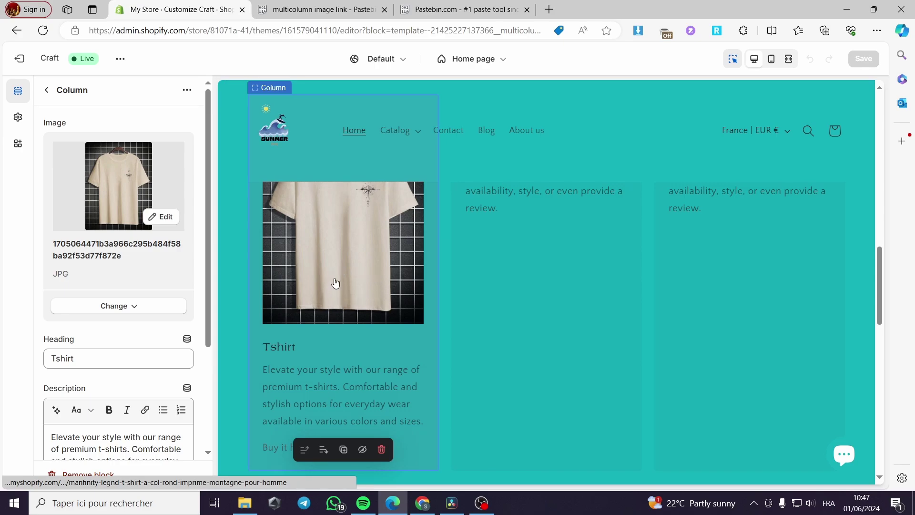
# Clear the "Buy it here" link label of the Tshirt column in the Multicolumn section
pyautogui.scroll(-1, 358, 284)
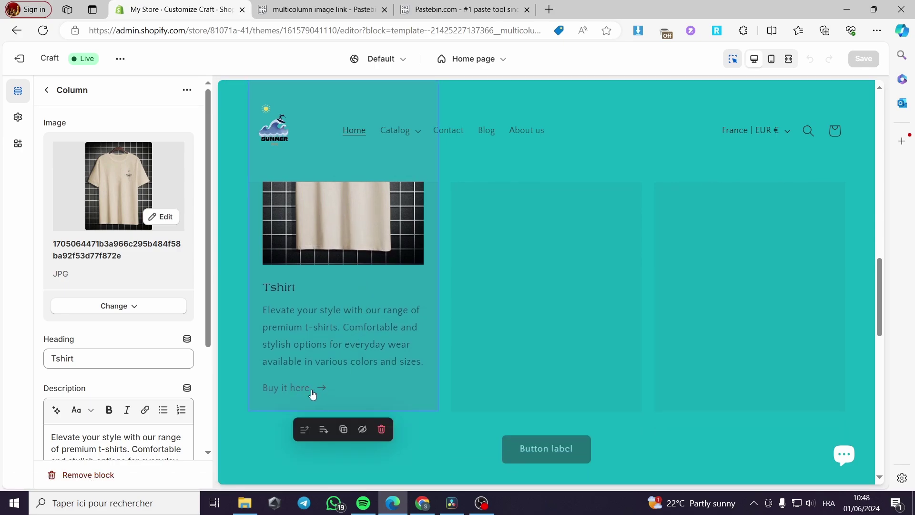
pyautogui.scroll(-3, 157, 384)
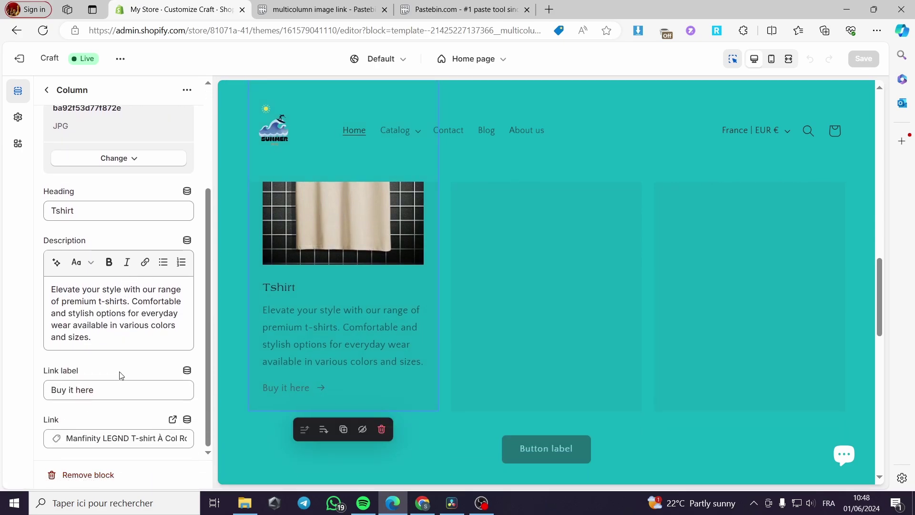
pyautogui.moveTo(112, 393); pyautogui.dragTo(26, 397)
pyautogui.press('BackSpace')
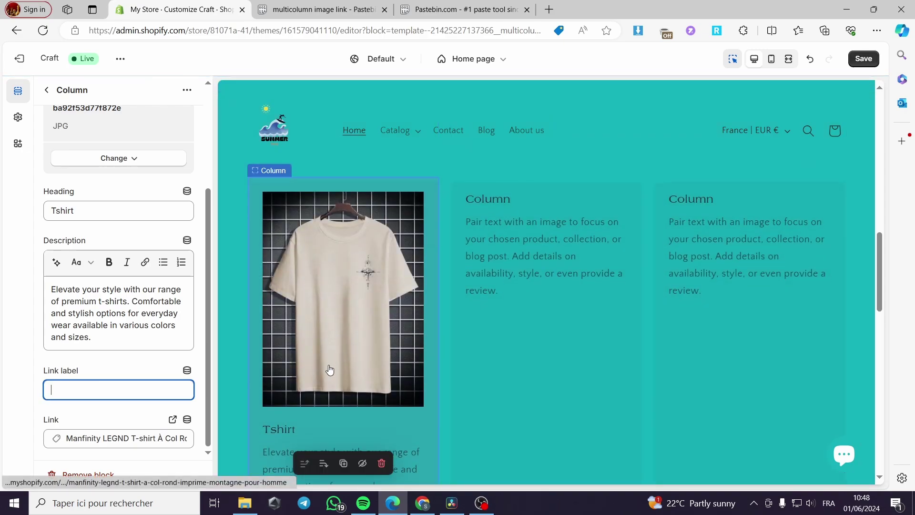
pyautogui.scroll(-2, 305, 371)
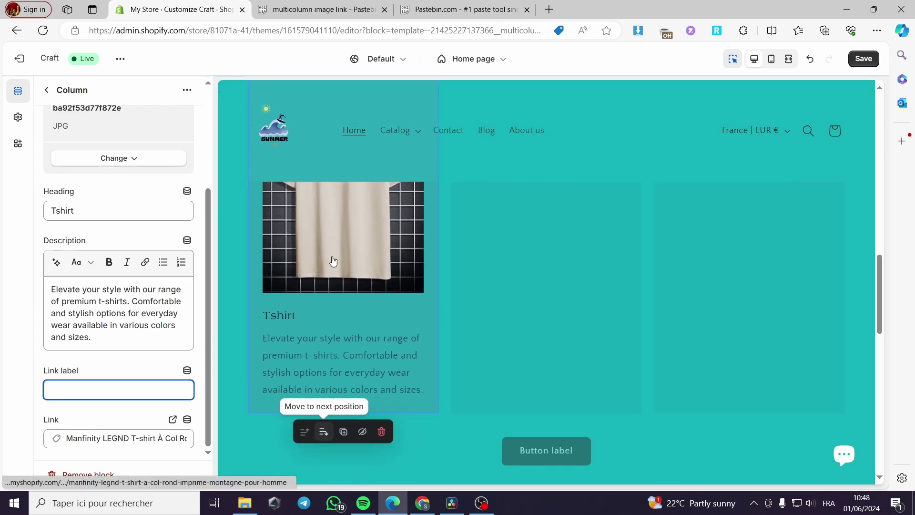
# Set the Tshirt column's link to the Manfinity LEGND T-shirt product, save the theme, and leave the theme editor
pyautogui.click(132, 437)
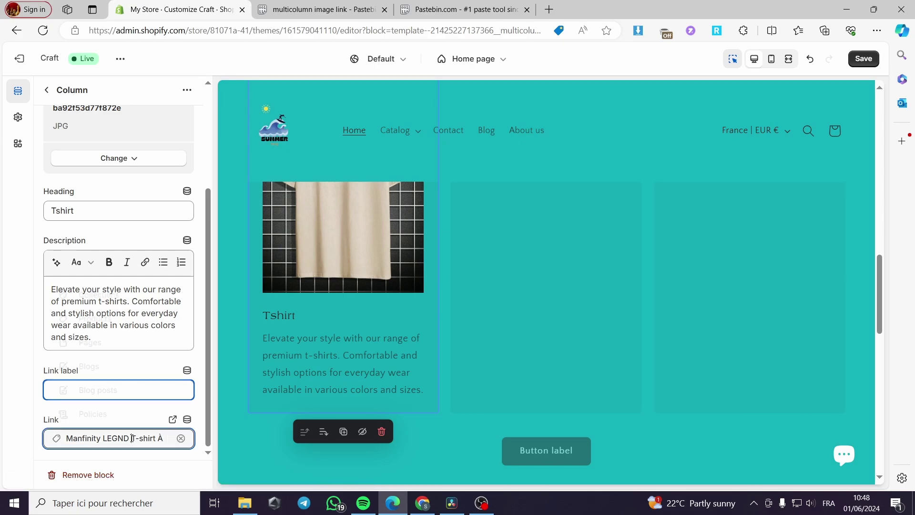
pyautogui.click(122, 319)
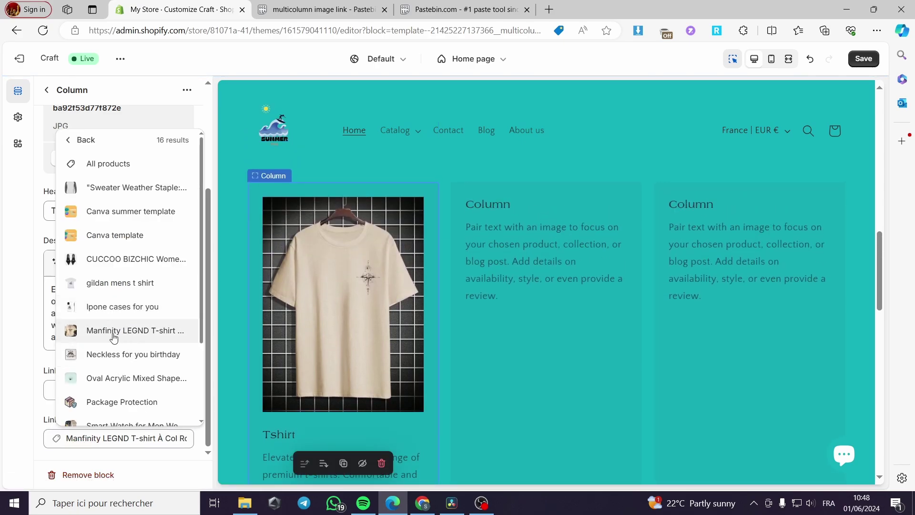
pyautogui.click(104, 333)
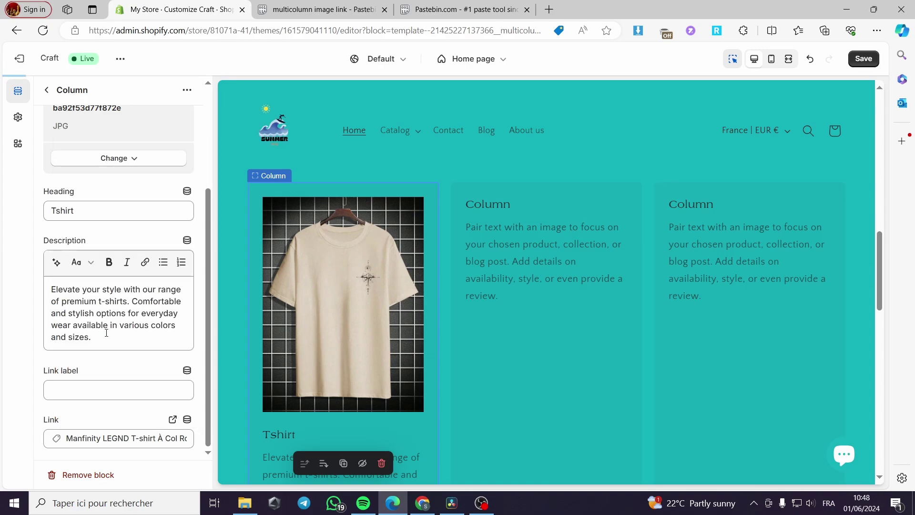
pyautogui.click(864, 59)
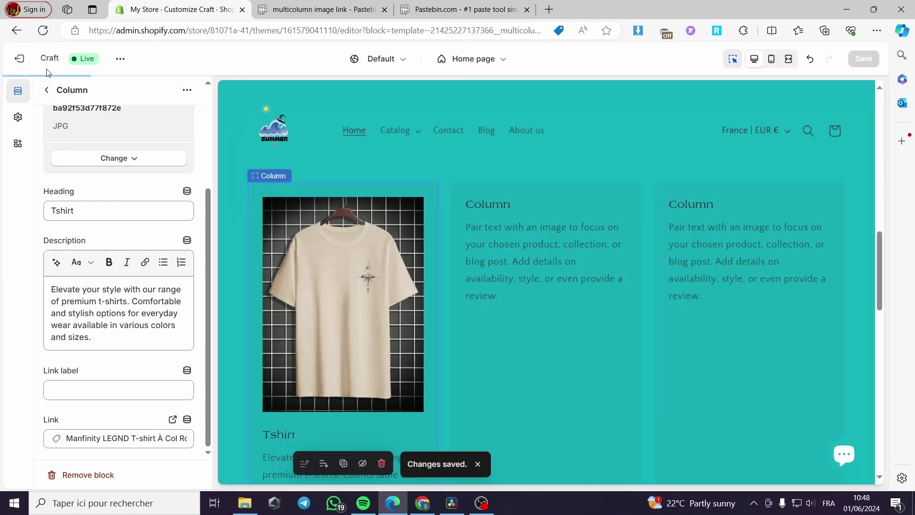
pyautogui.click(20, 59)
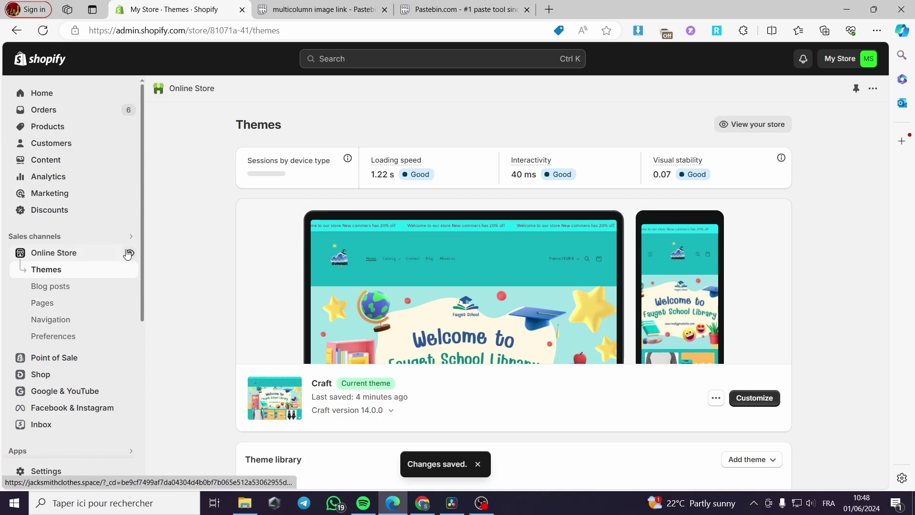
# View the live online store, test the T-shirt image link in the Multicolumn section, and close the store page
pyautogui.click(129, 252)
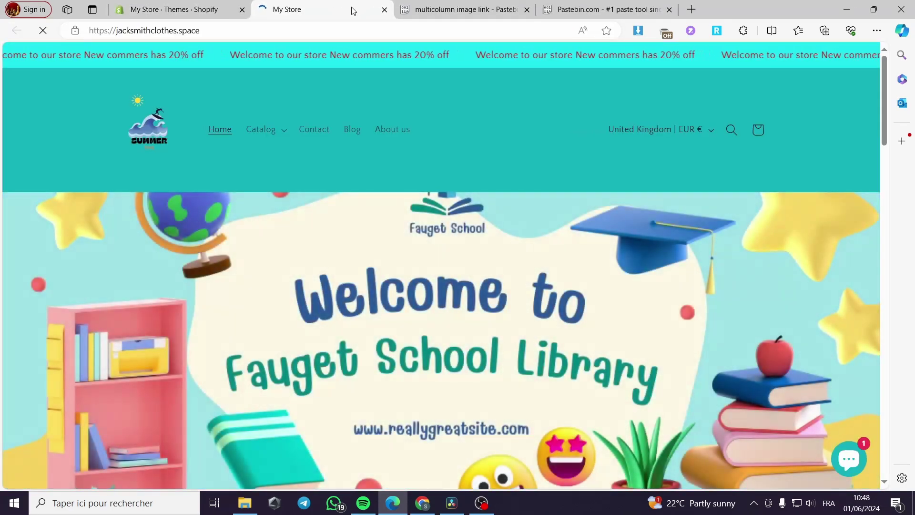
pyautogui.scroll(-15, 336, 184)
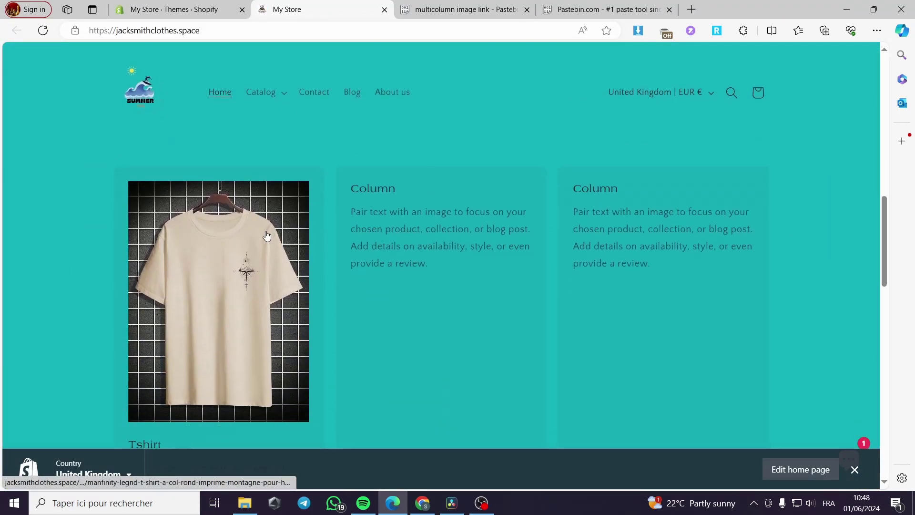
pyautogui.scroll(-2, 260, 243)
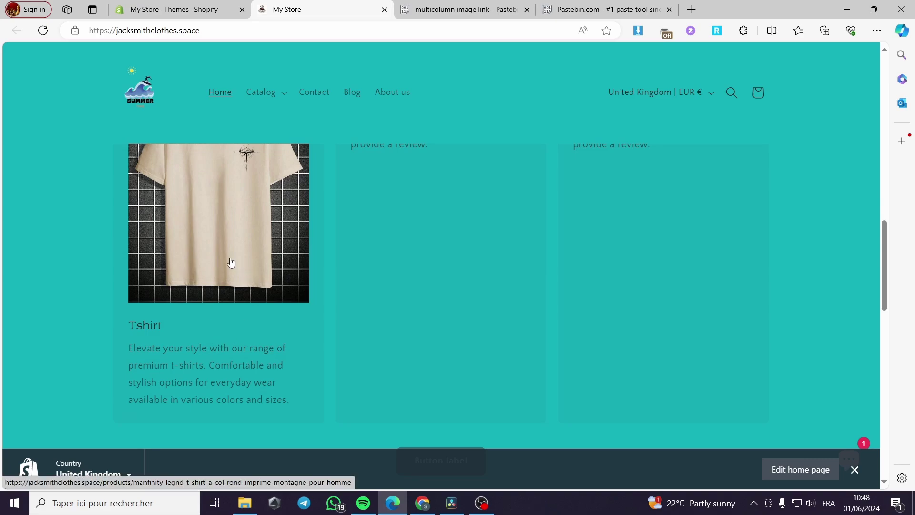
pyautogui.click(209, 229)
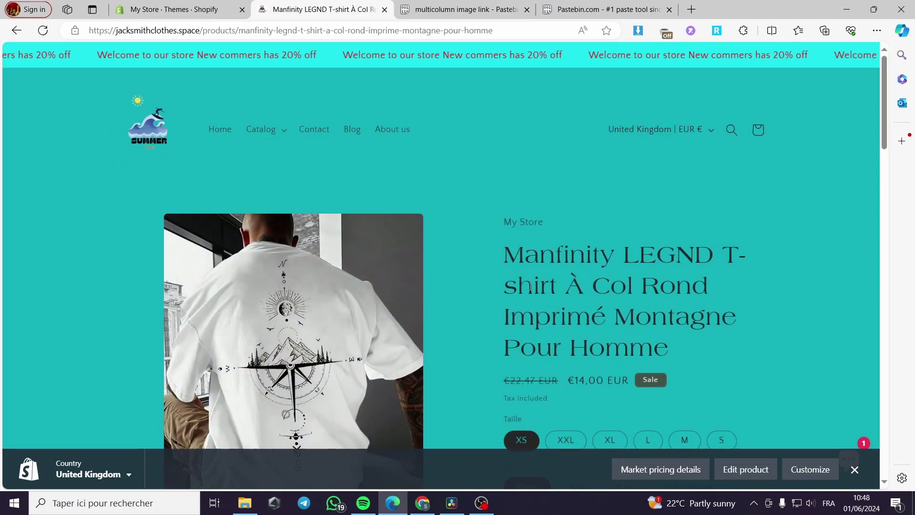
pyautogui.click(384, 10)
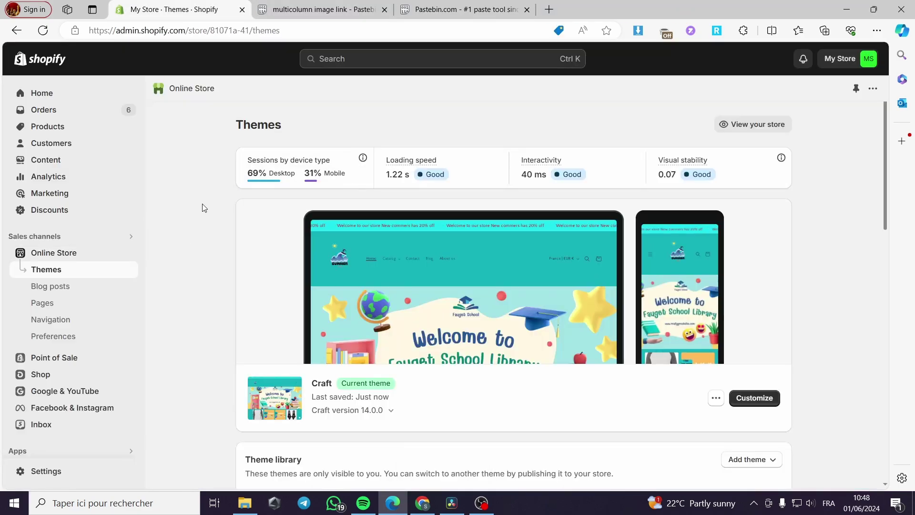
# Customize the Craft theme, change the Tshirt column's link to the "Sweater Weather Staple" product, save, and leave the theme editor
pyautogui.click(771, 405)
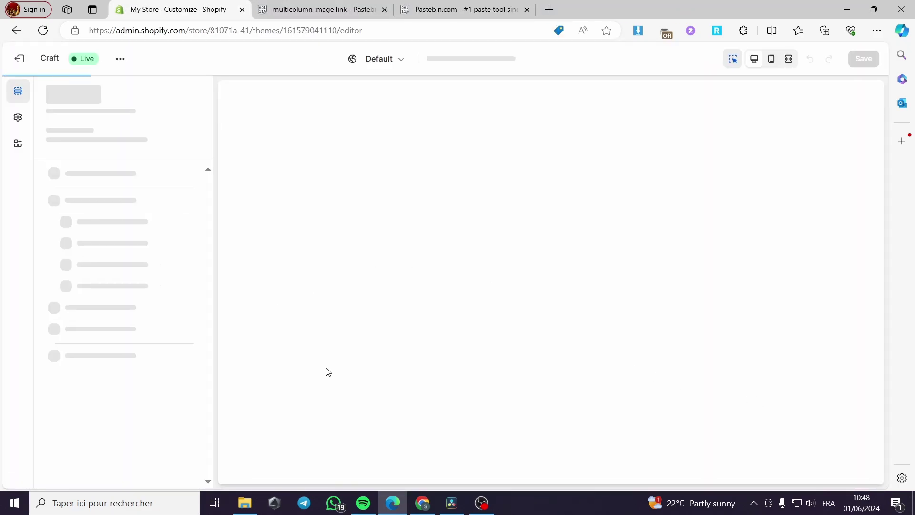
pyautogui.scroll(-10, 324, 355)
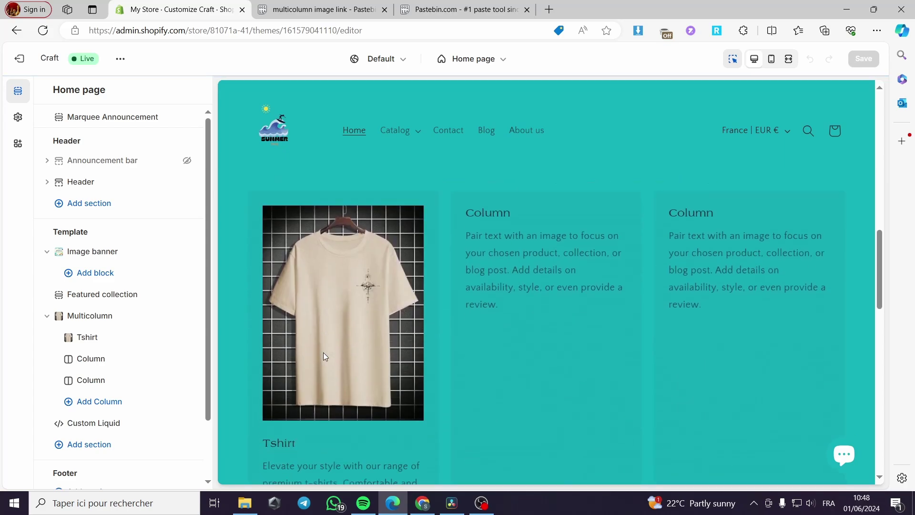
pyautogui.scroll(-1, 334, 324)
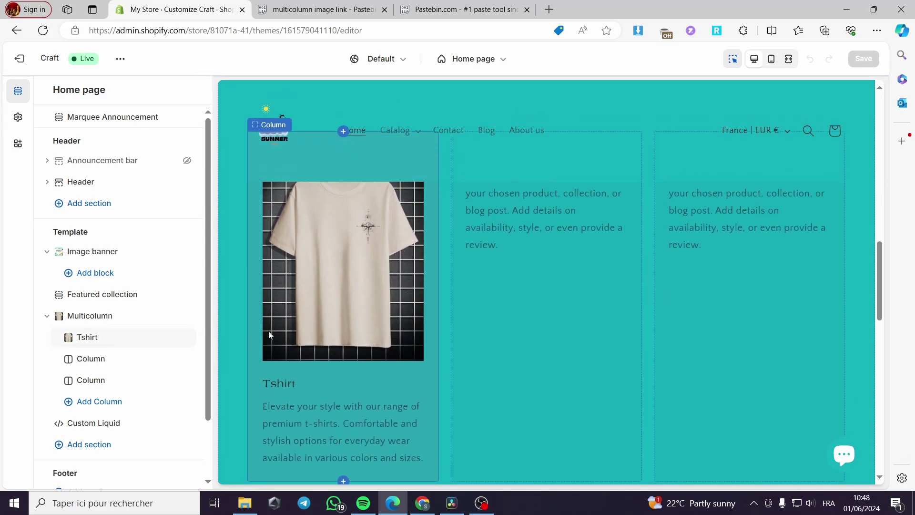
pyautogui.click(421, 415)
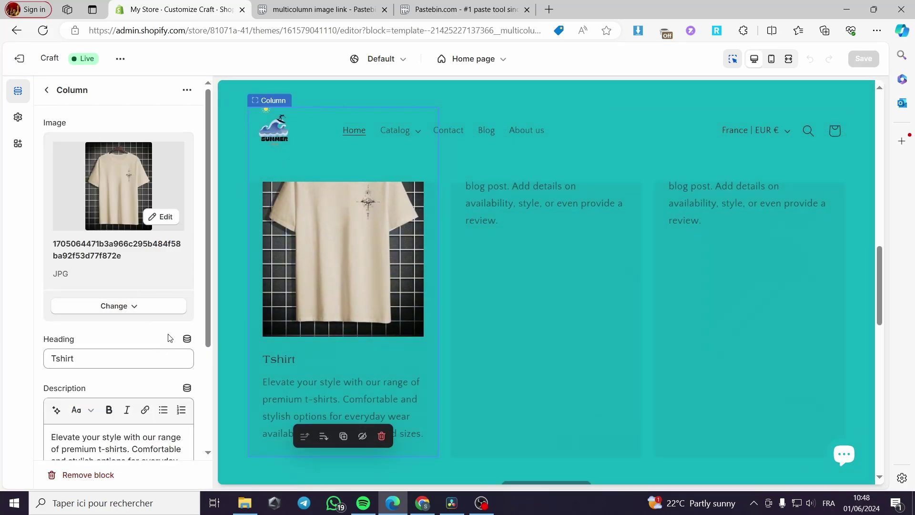
pyautogui.scroll(-3, 155, 388)
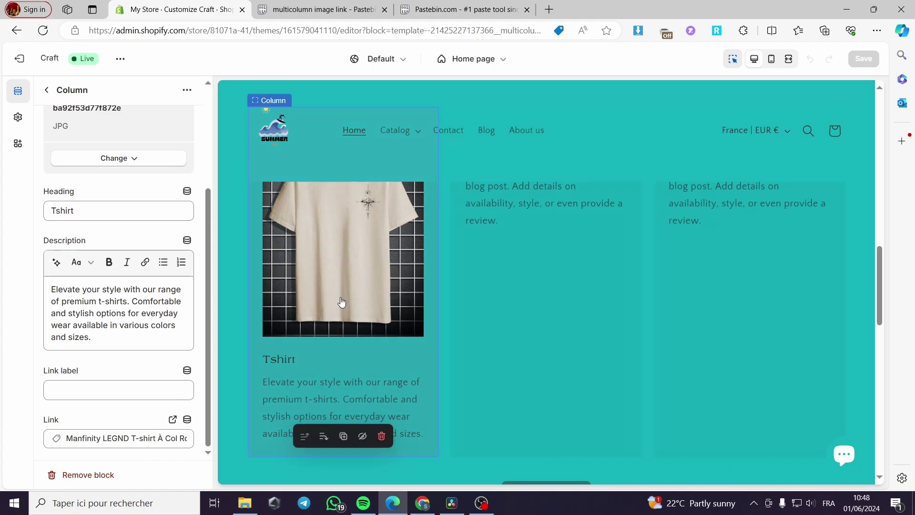
pyautogui.click(136, 438)
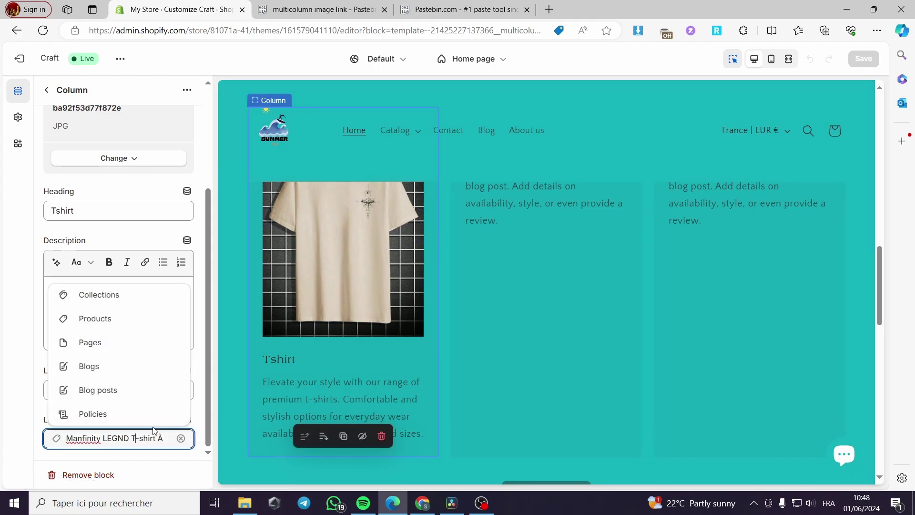
pyautogui.click(158, 319)
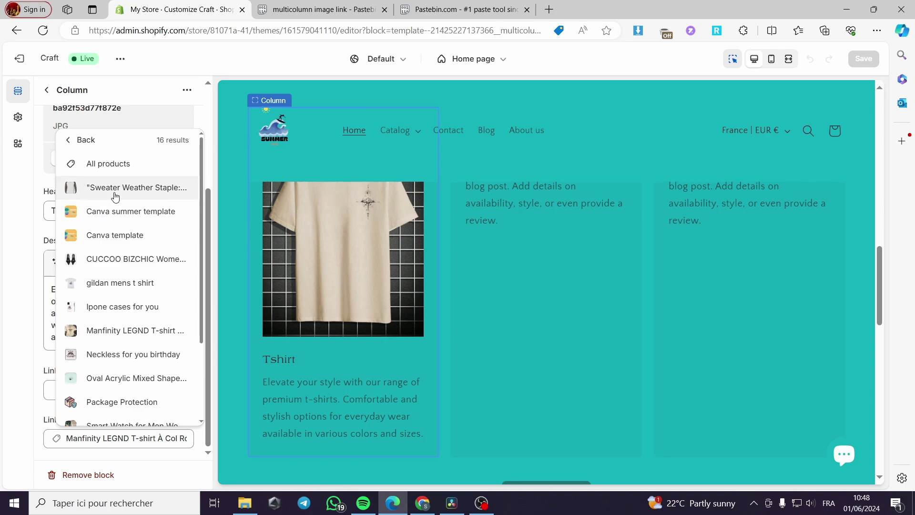
pyautogui.click(159, 189)
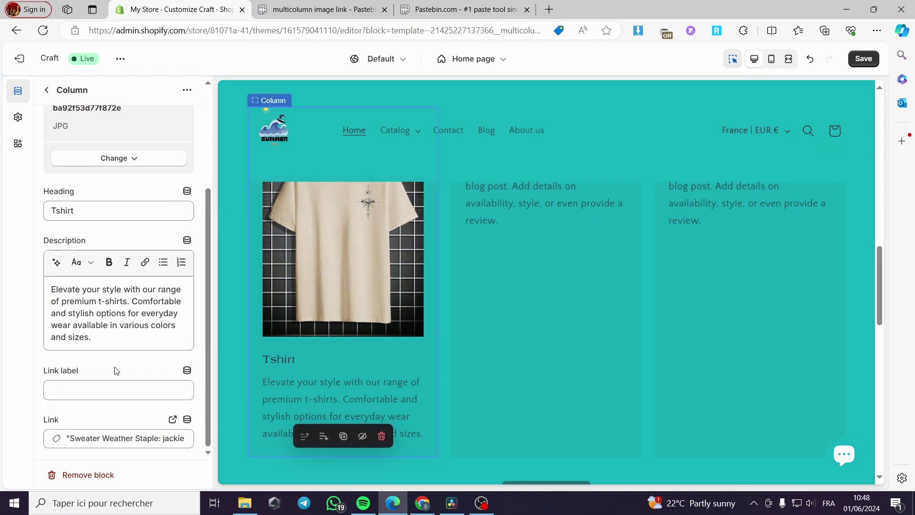
pyautogui.click(861, 65)
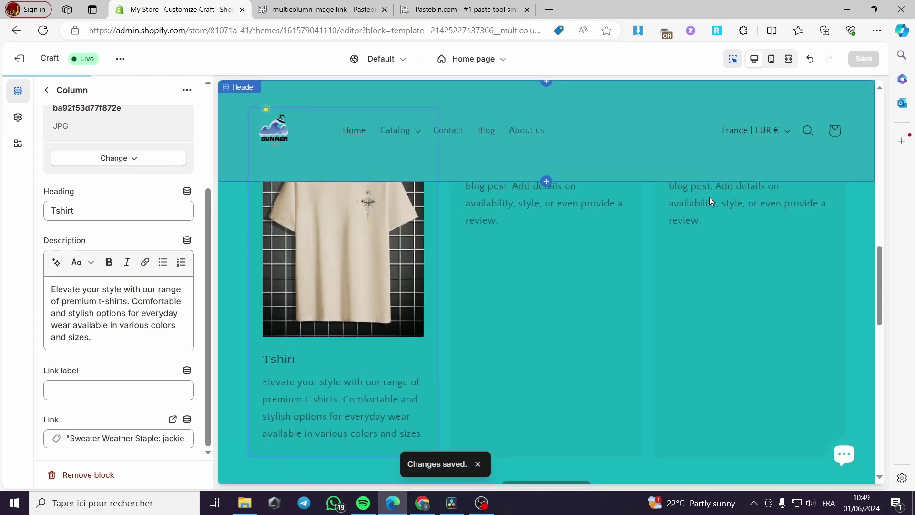
pyautogui.click(19, 59)
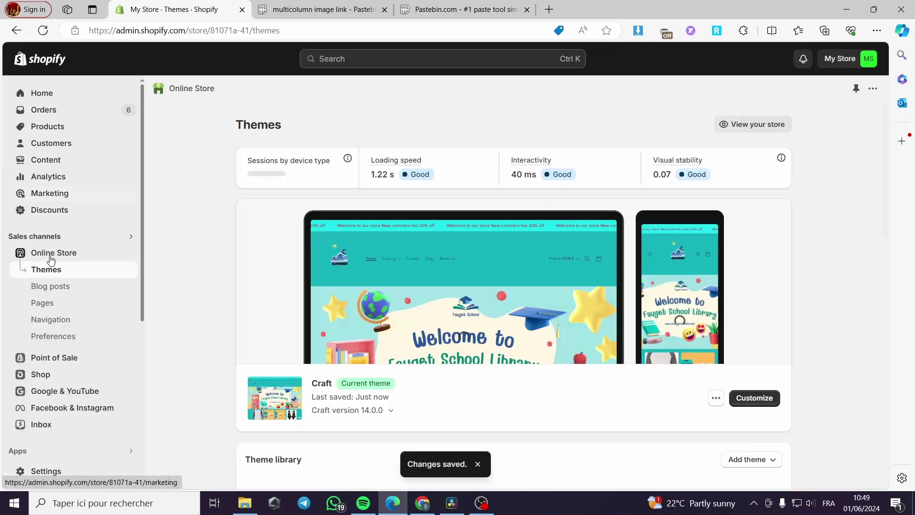
# Open the live store, follow the T-shirt image link to its product page, and reload that page
pyautogui.click(130, 254)
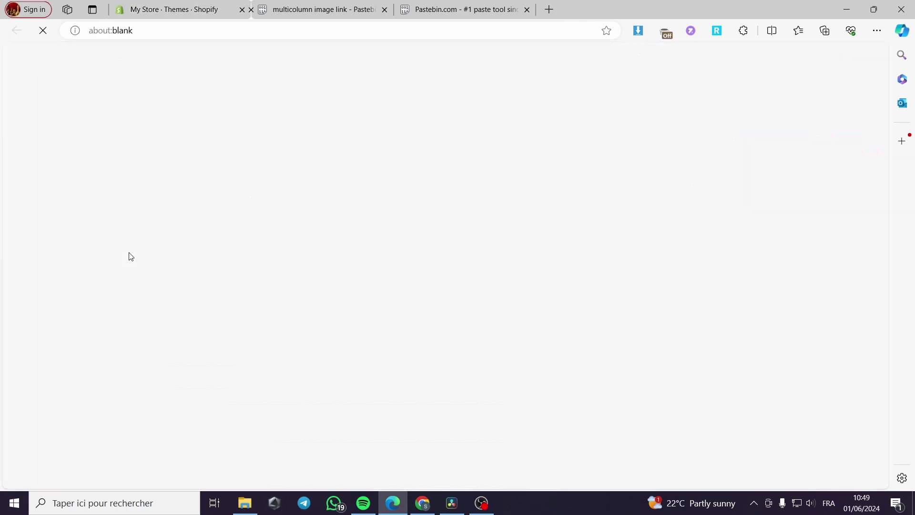
pyautogui.scroll(-8, 388, 240)
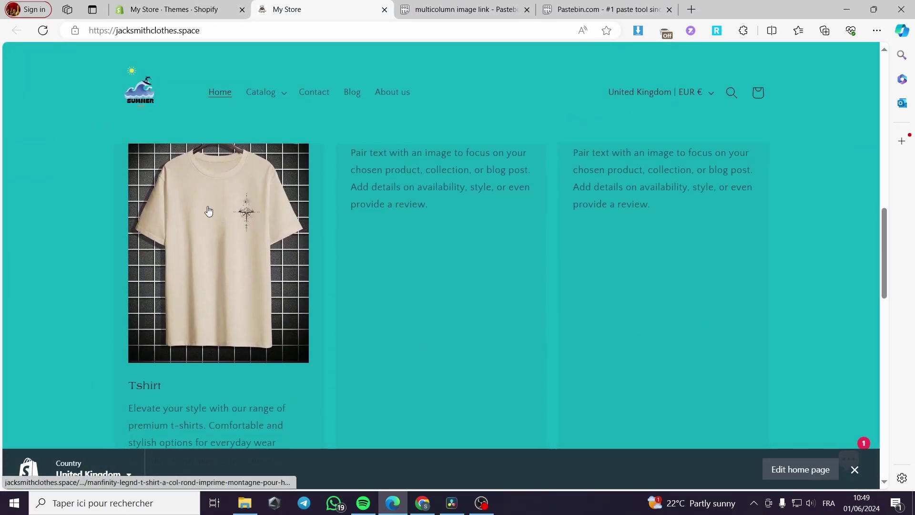
pyautogui.click(209, 235)
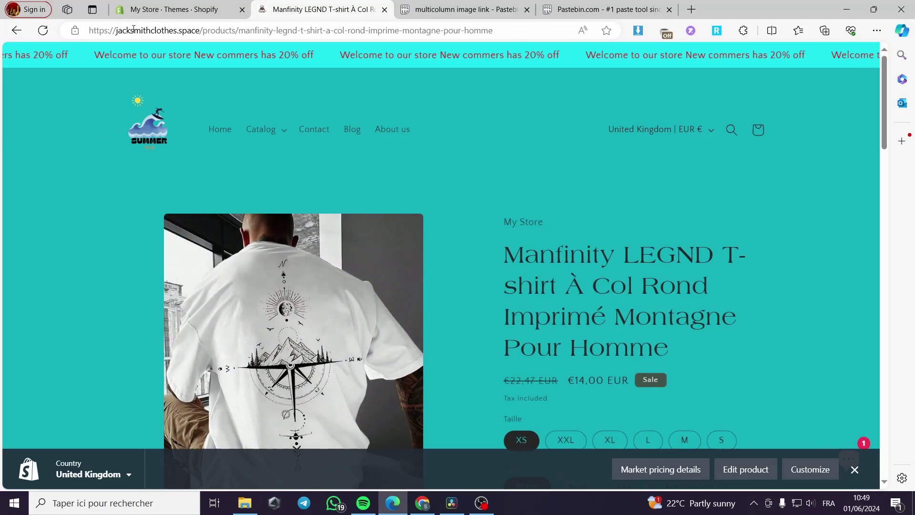
pyautogui.click(43, 31)
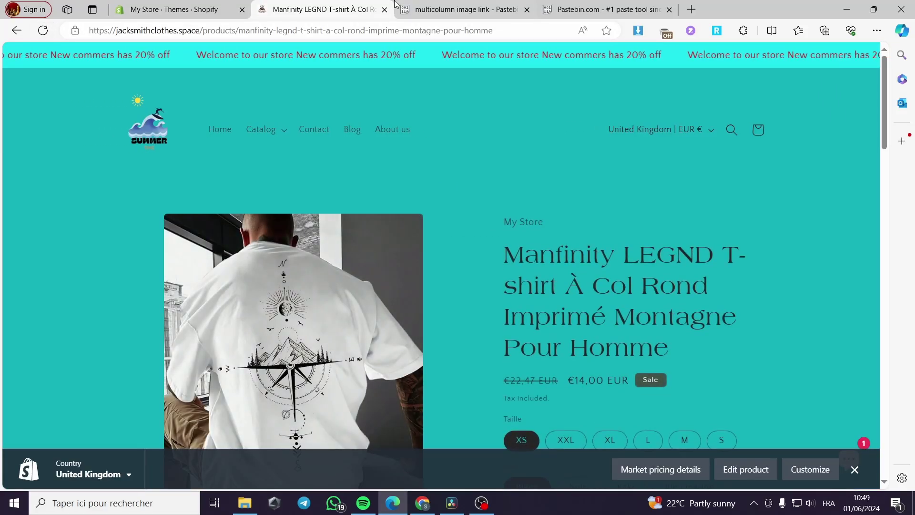
# Reopen the live store from the Shopify admin, retest the T-shirt image link, examine the linked product page, and return to the admin
pyautogui.click(200, 8)
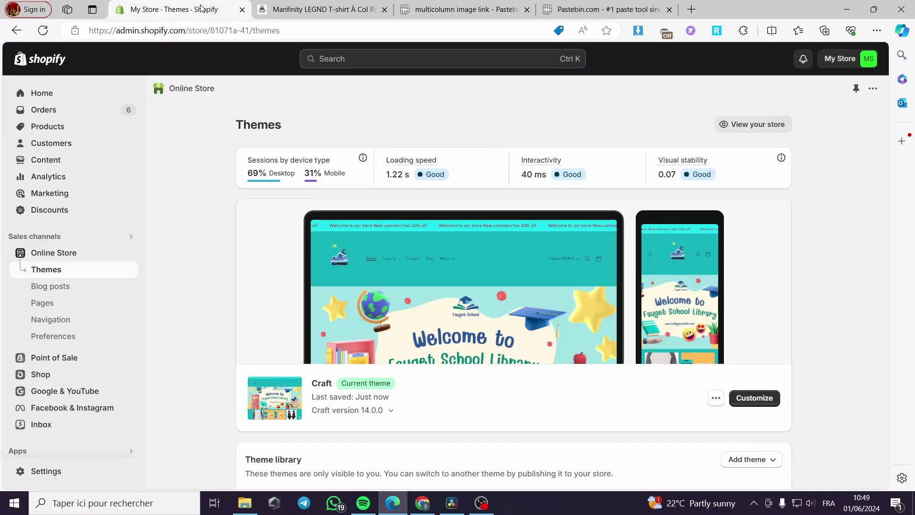
pyautogui.click(130, 253)
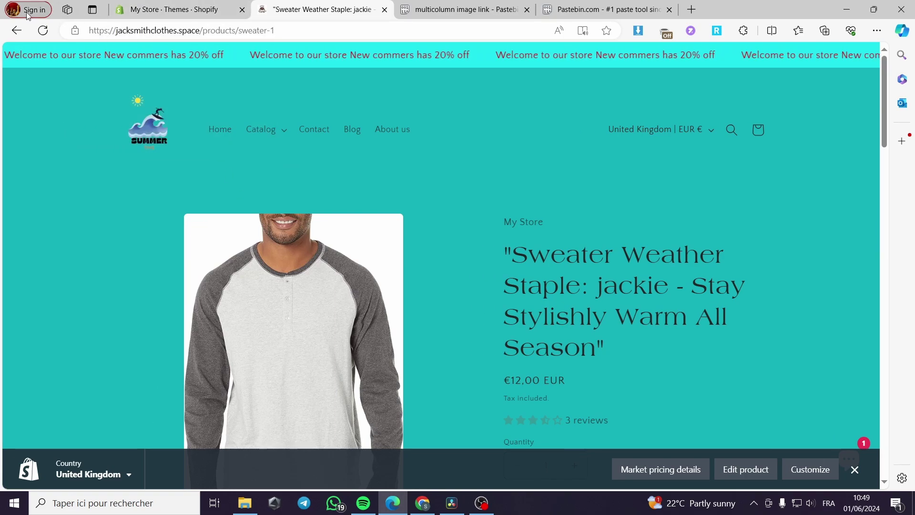
pyautogui.click(24, 34)
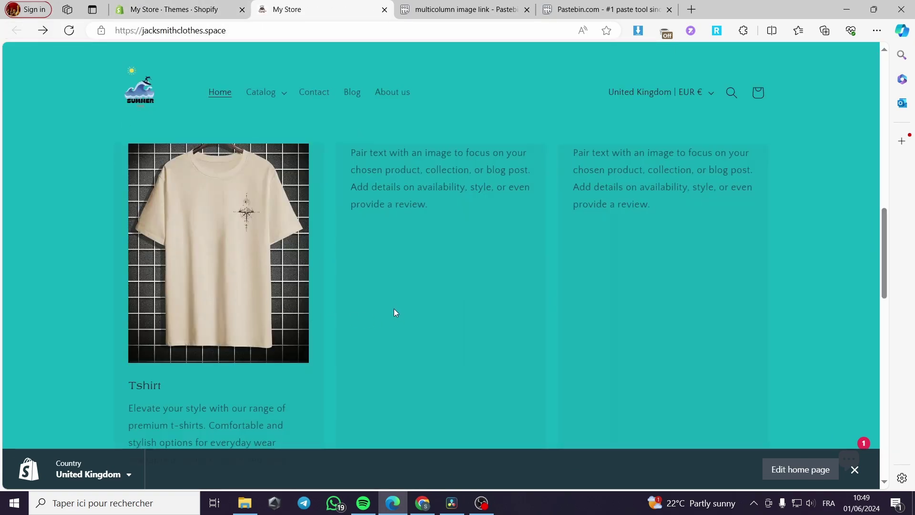
pyautogui.click(225, 274)
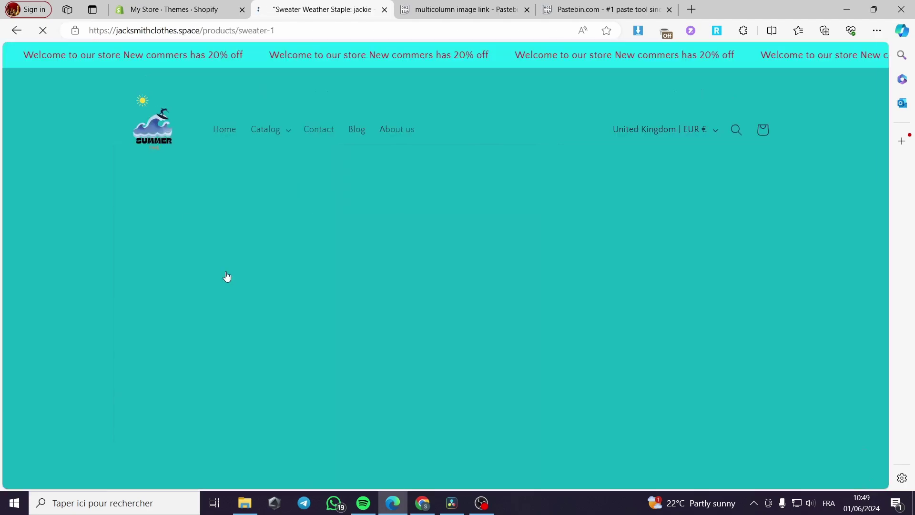
pyautogui.scroll(-3, 384, 350)
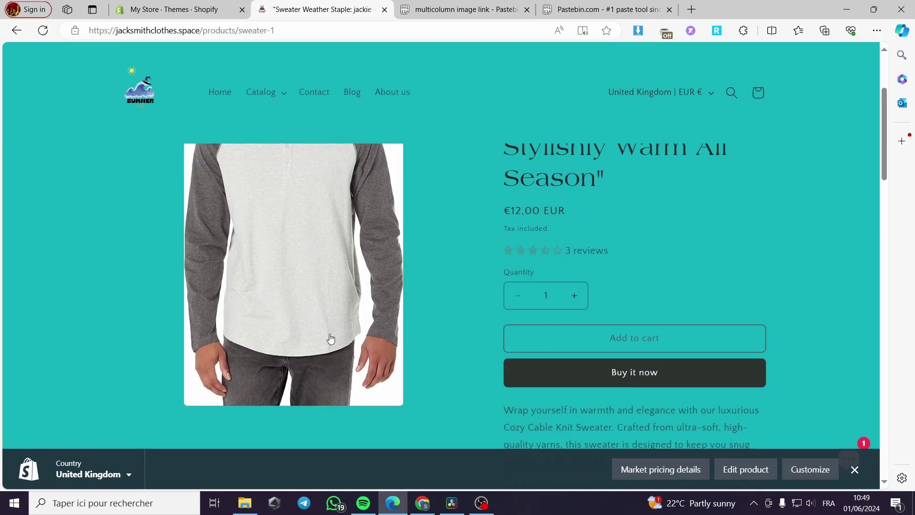
pyautogui.scroll(3, 360, 339)
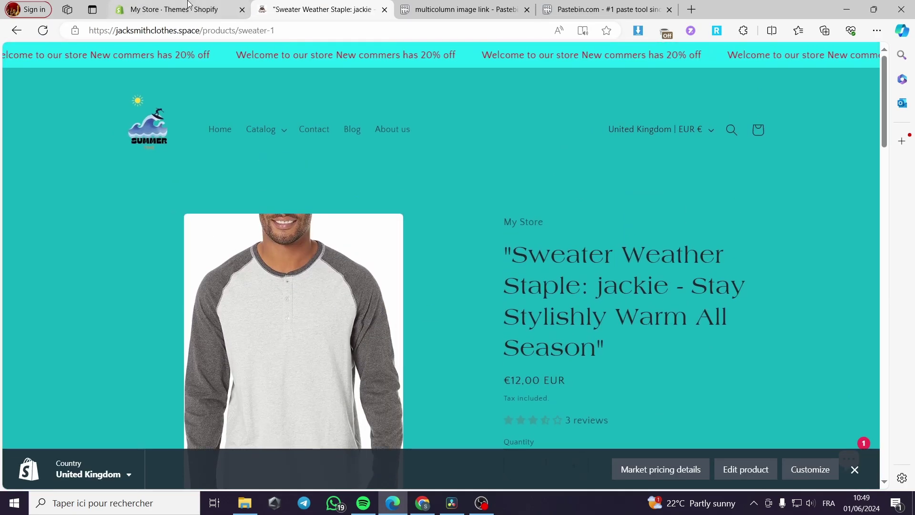
pyautogui.click(169, 9)
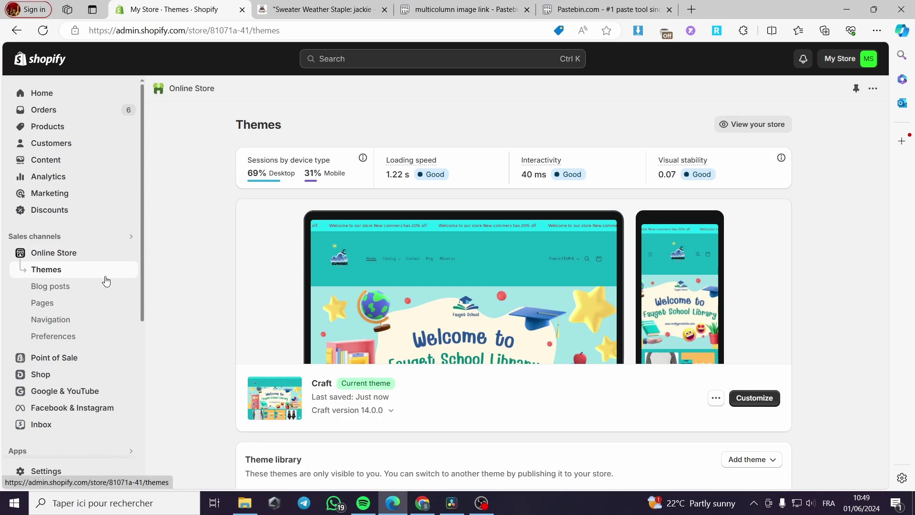
# Customize the Craft theme and assign the blue-gem ring image 4CXY2achbPis02B to the middle column of the Multicolumn section
pyautogui.click(754, 397)
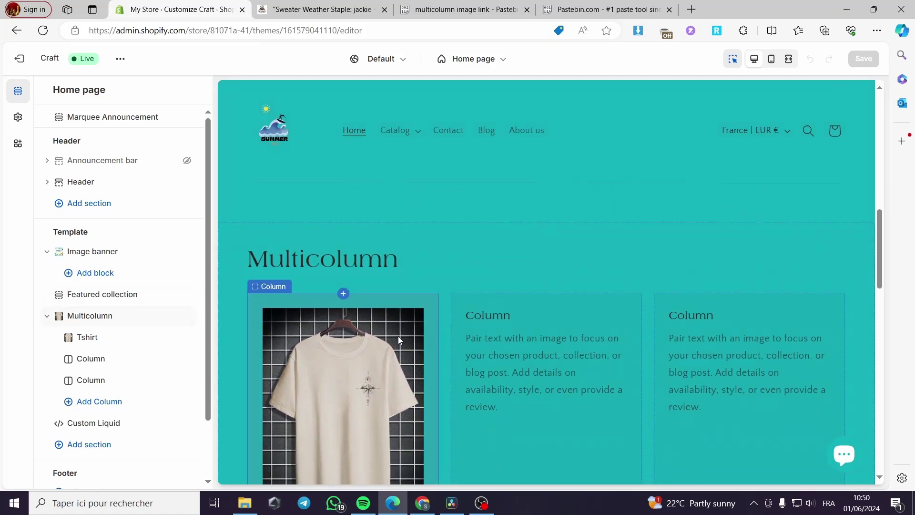
pyautogui.click(539, 332)
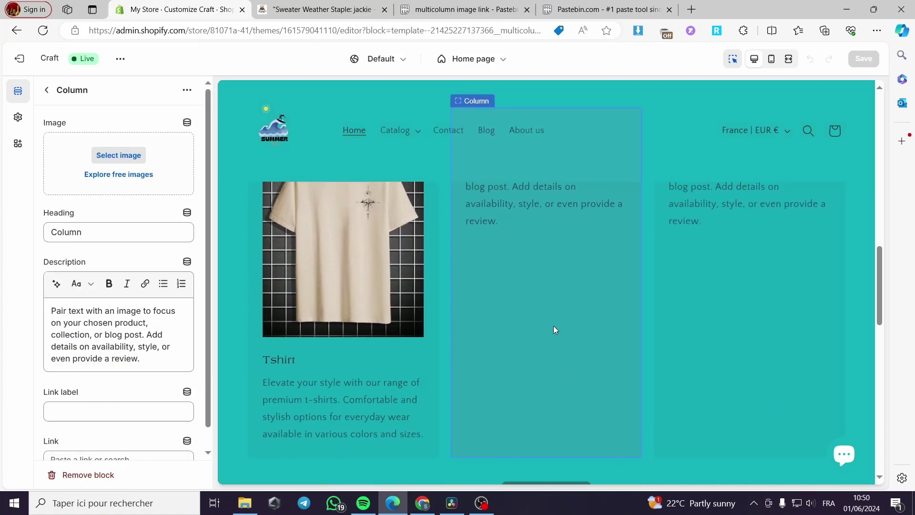
pyautogui.click(118, 155)
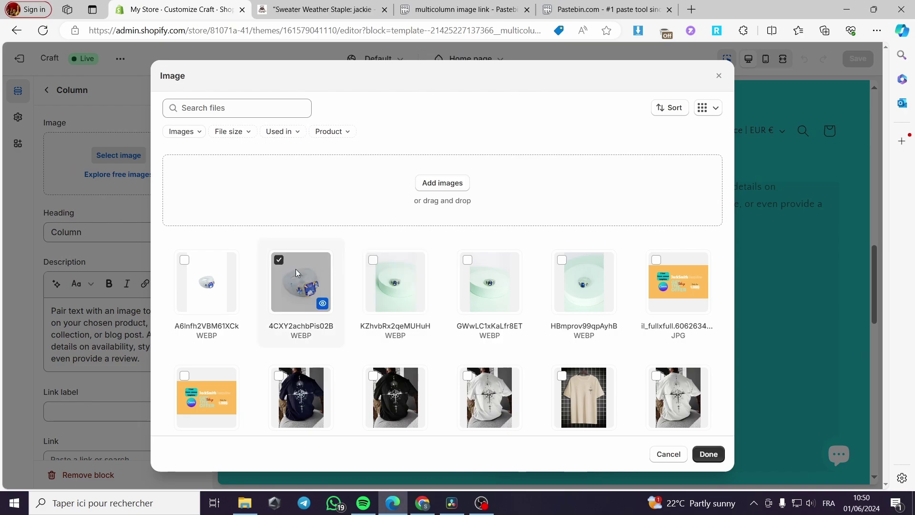
pyautogui.click(709, 454)
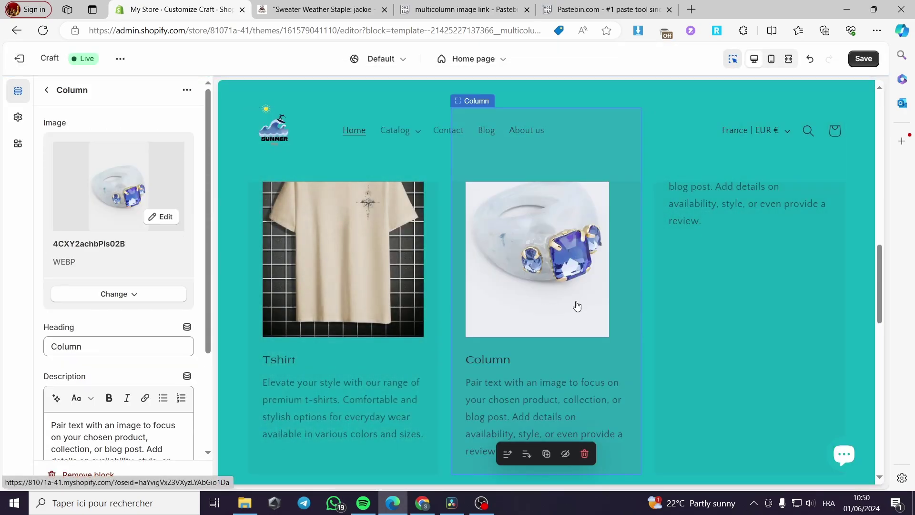
# Link the ring column to the Oval Acrylic Mixed Shape Rhinestone Ring product and save the theme
pyautogui.scroll(-1, 524, 276)
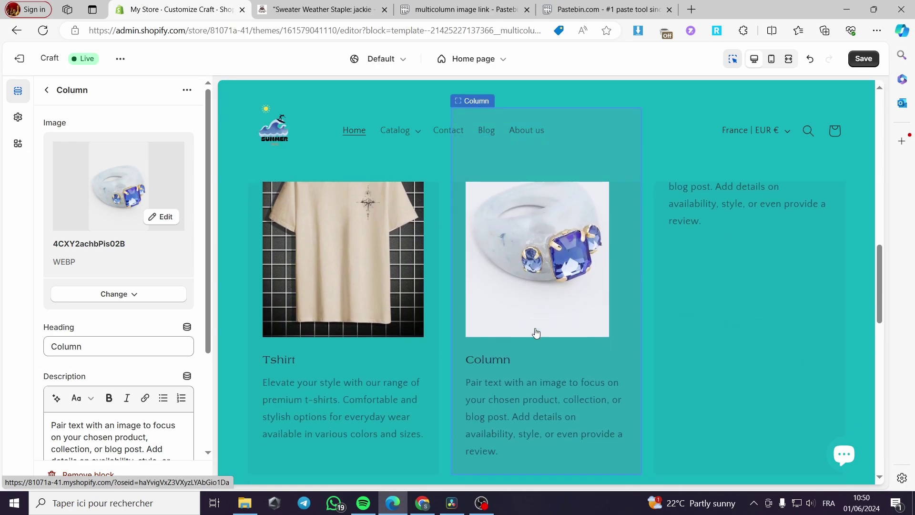
pyautogui.scroll(-2, 528, 335)
pyautogui.scroll(-1, 99, 337)
pyautogui.click(136, 439)
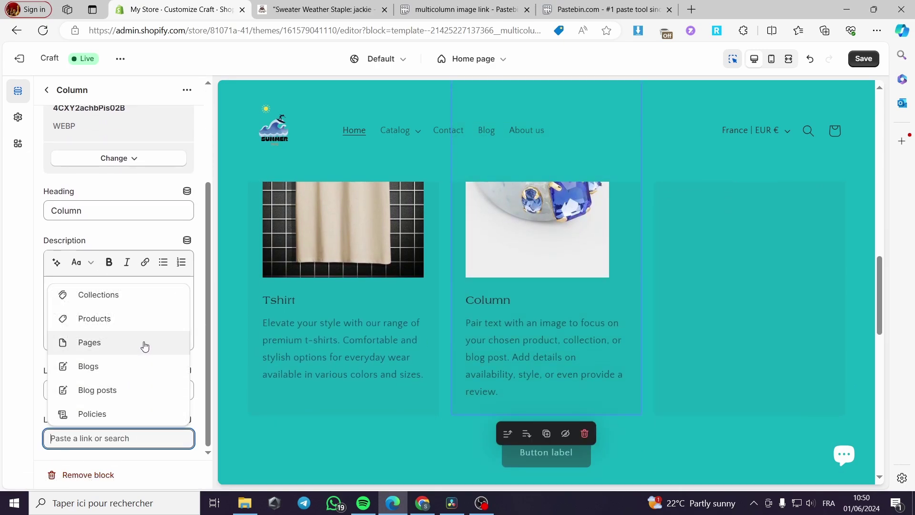
pyautogui.click(152, 317)
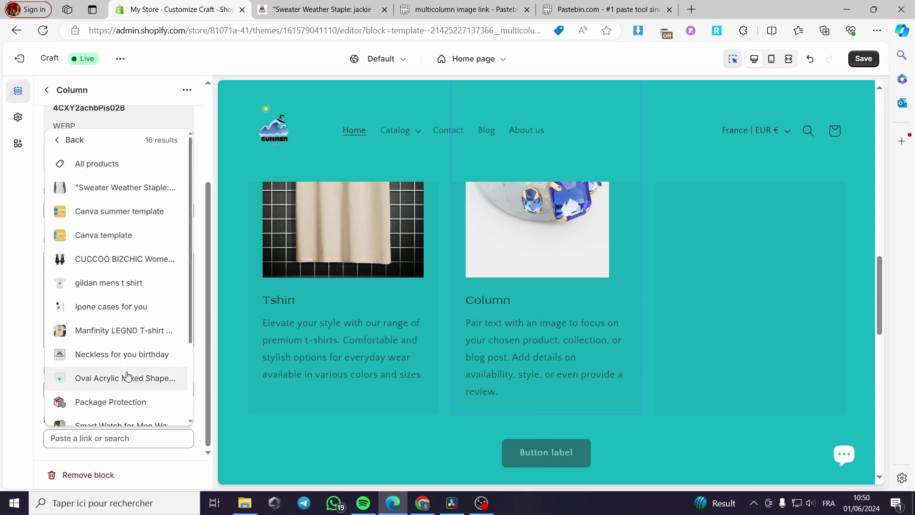
pyautogui.click(120, 378)
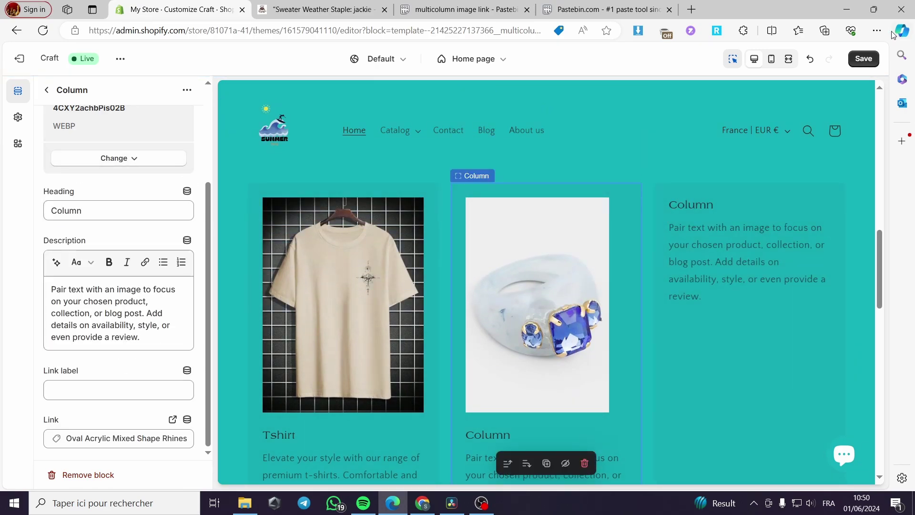
pyautogui.click(863, 58)
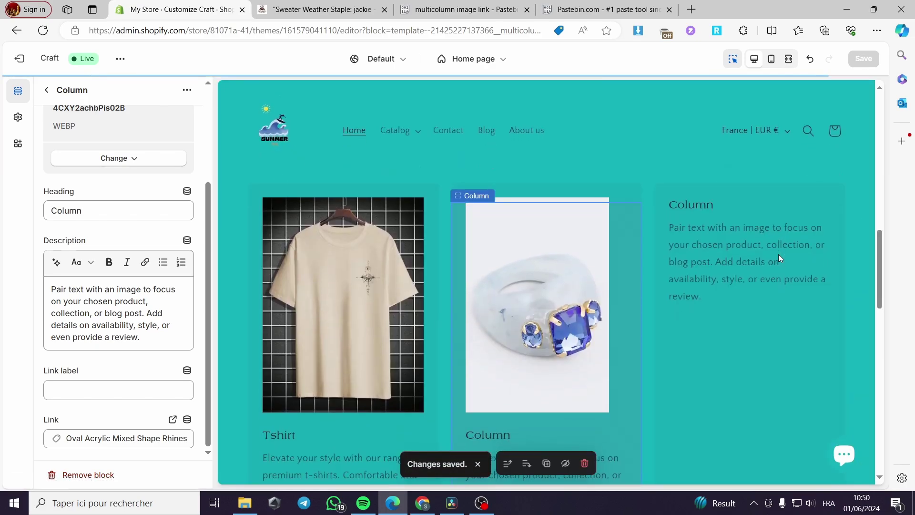
# Assign the image of the pair of black pointed heels to the third column of the Multicolumn section
pyautogui.click(757, 207)
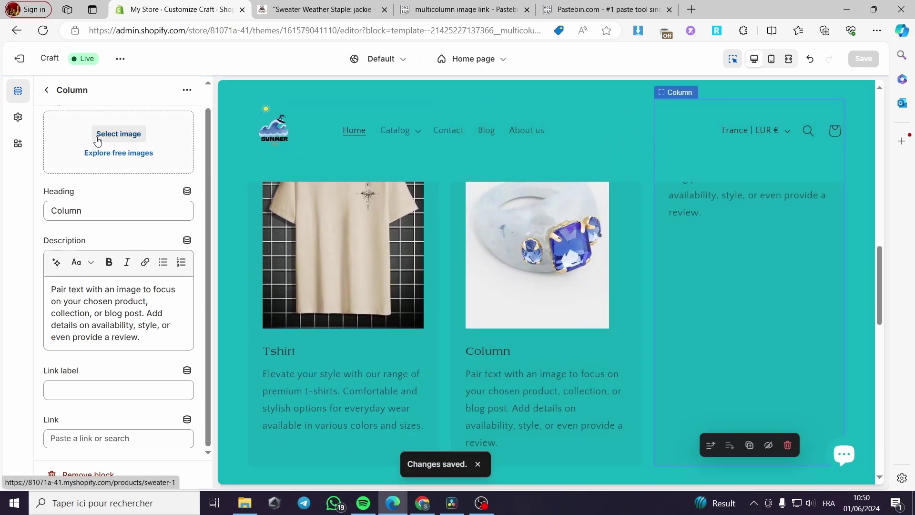
pyautogui.click(125, 135)
pyautogui.scroll(-5, 396, 262)
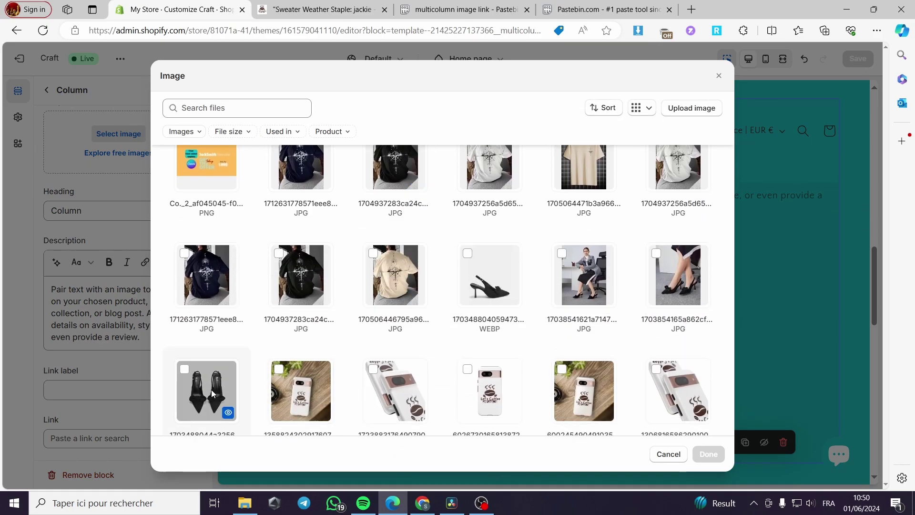
pyautogui.click(188, 375)
pyautogui.click(708, 454)
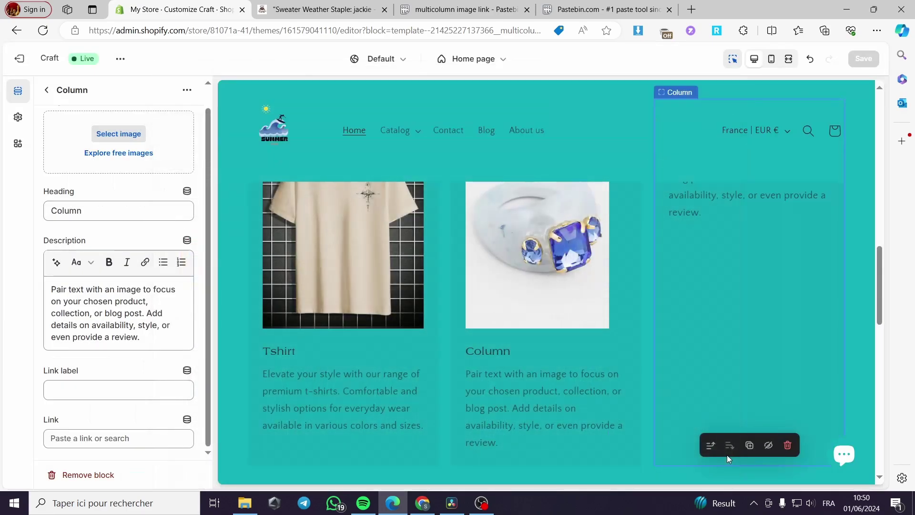
# Link the heels column to the CUCCOO BIZCHIC Women'S Black Pointed Toe product, save the theme, and leave the theme editor
pyautogui.scroll(-2, 129, 427)
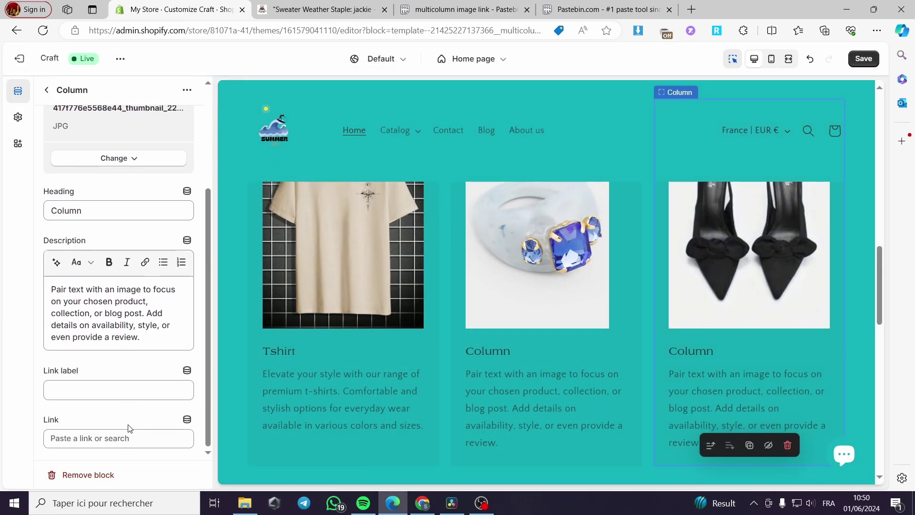
pyautogui.click(144, 440)
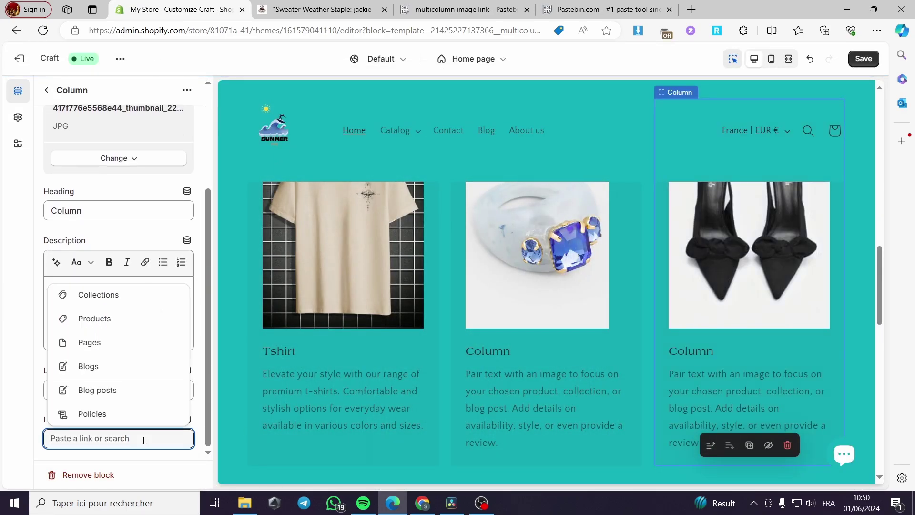
pyautogui.click(138, 320)
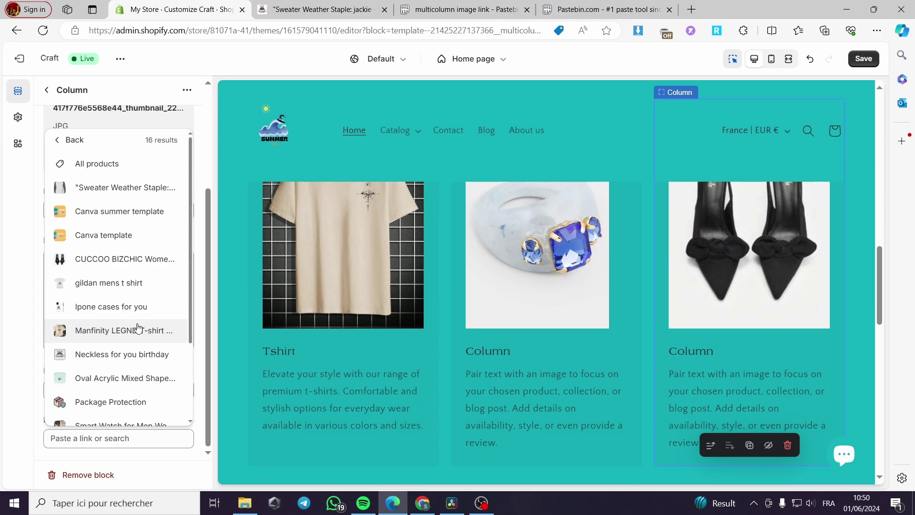
pyautogui.click(125, 261)
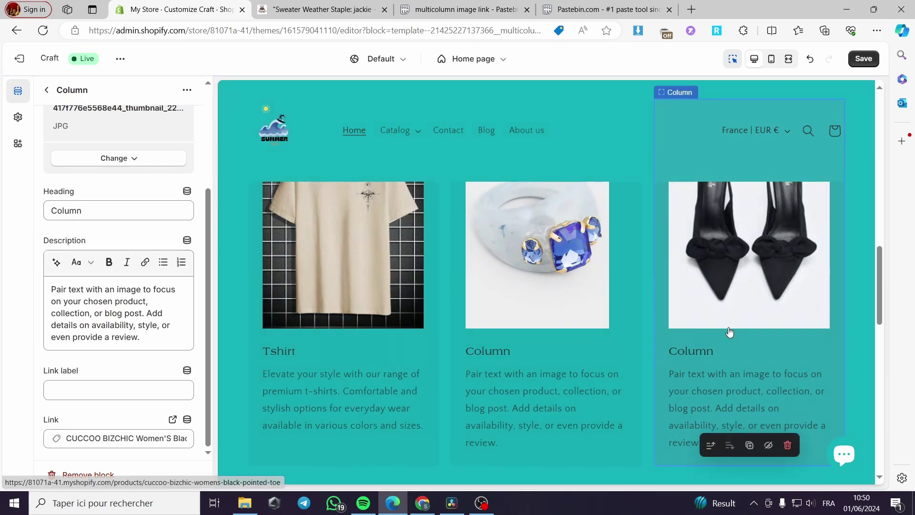
pyautogui.click(876, 65)
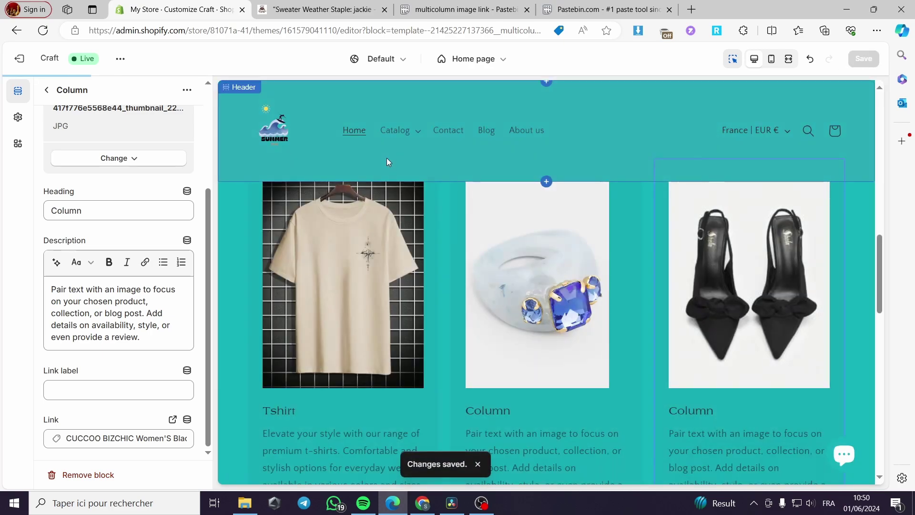
pyautogui.click(30, 60)
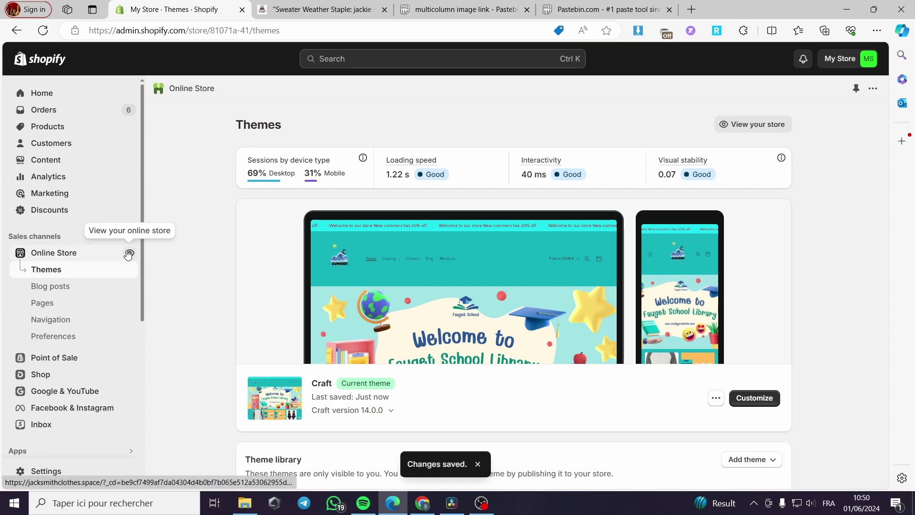
# Open the live store, look over the already open sweater product page, and view the three Multicolumn images on the home page
pyautogui.click(130, 253)
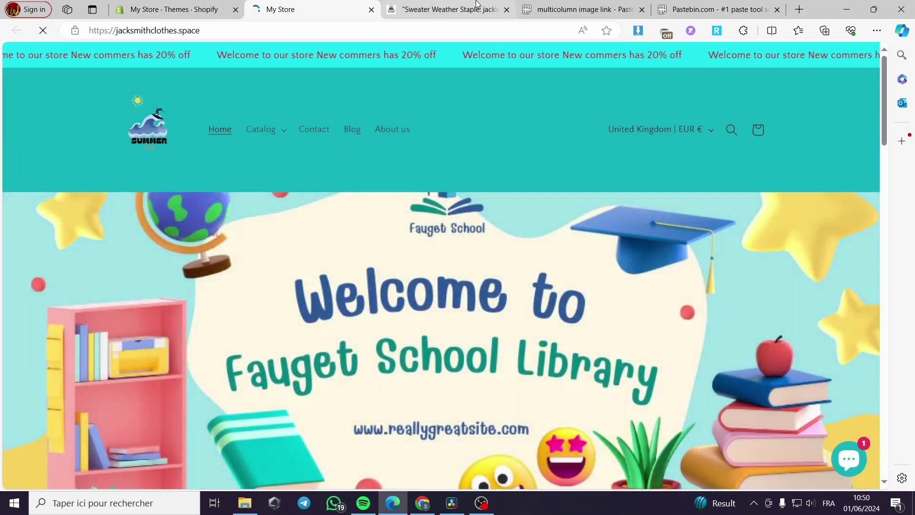
pyautogui.click(476, 4)
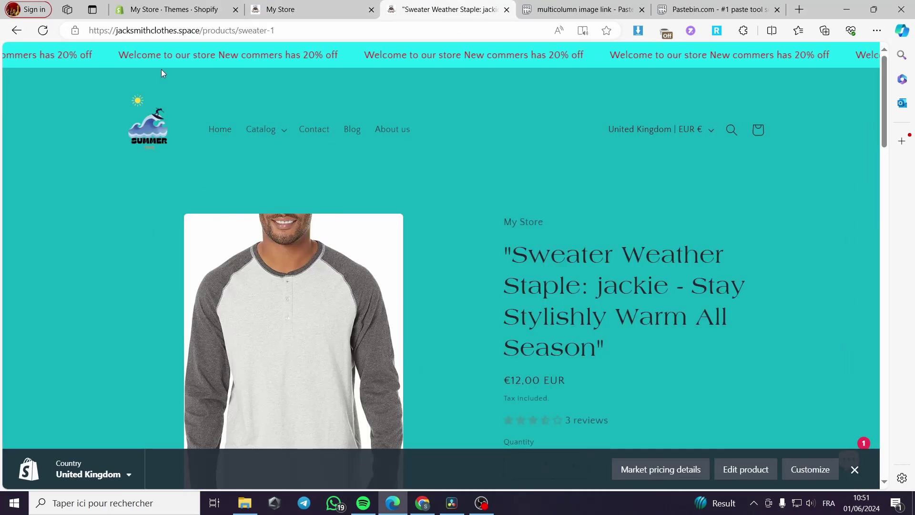
pyautogui.scroll(-3, 303, 175)
pyautogui.scroll(2, 303, 175)
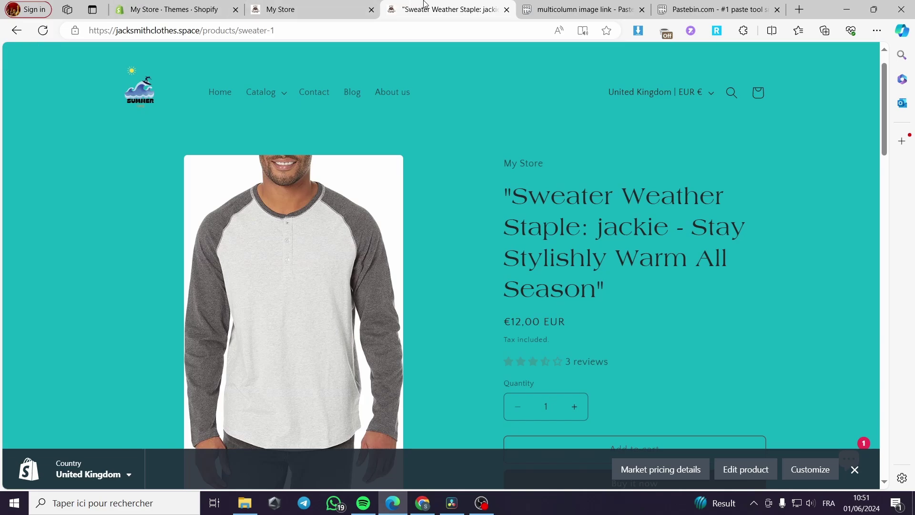
pyautogui.click(310, 9)
pyautogui.scroll(-15, 417, 200)
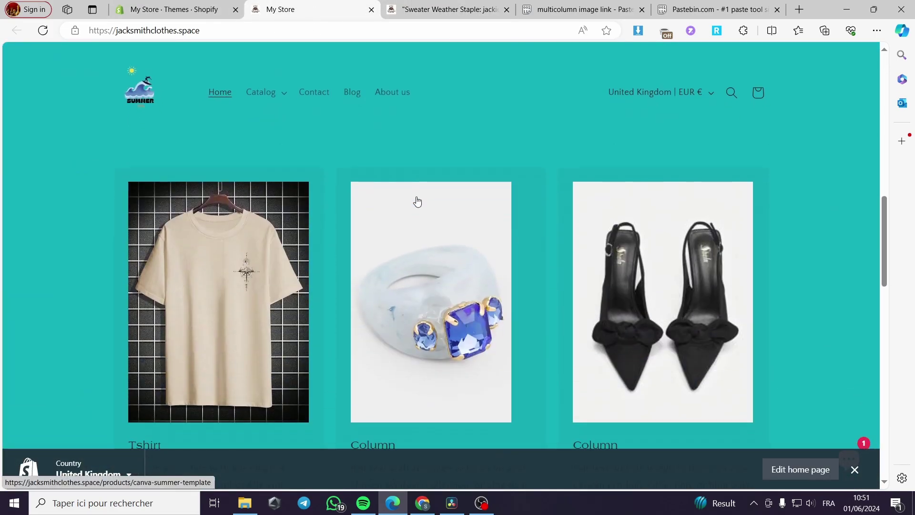
pyautogui.scroll(-2, 676, 279)
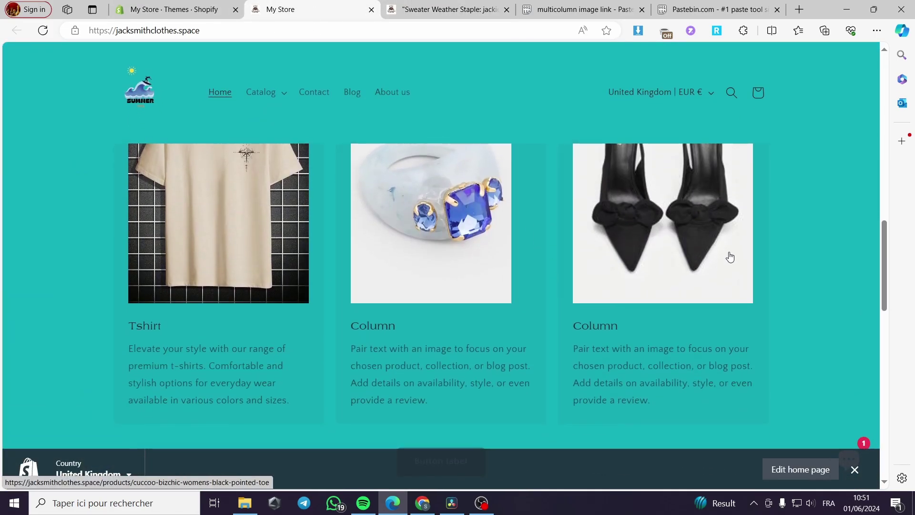
# Test the T-shirt, ring and heels image links on the live store, returning to the home page between them
pyautogui.click(231, 243)
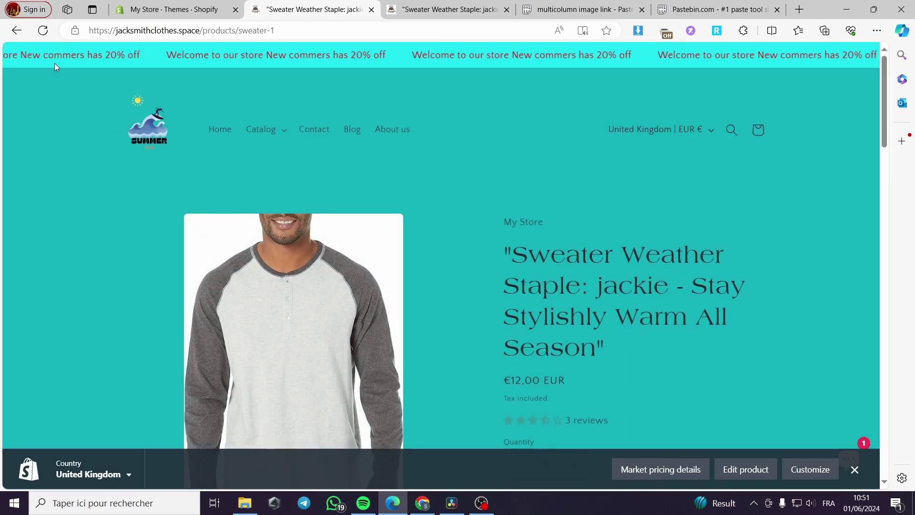
pyautogui.click(16, 30)
pyautogui.click(480, 211)
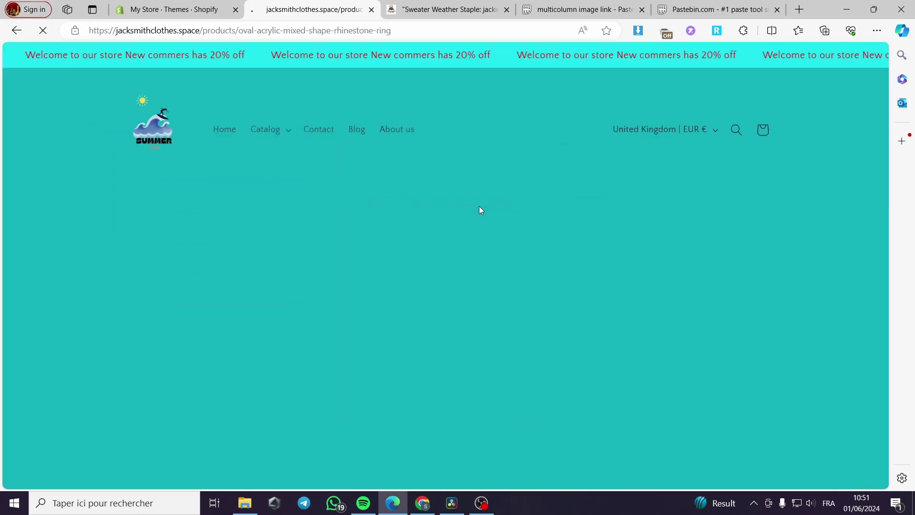
pyautogui.scroll(-2, 452, 273)
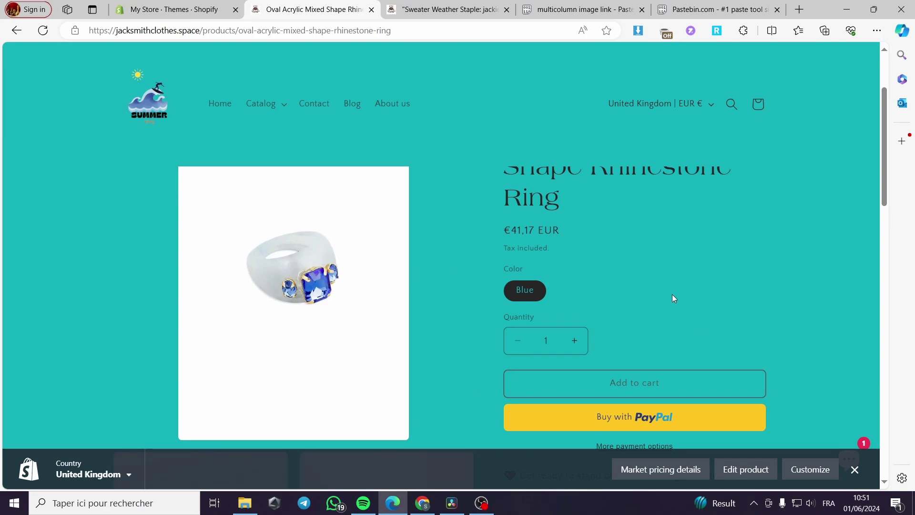
pyautogui.click(16, 31)
pyautogui.click(647, 236)
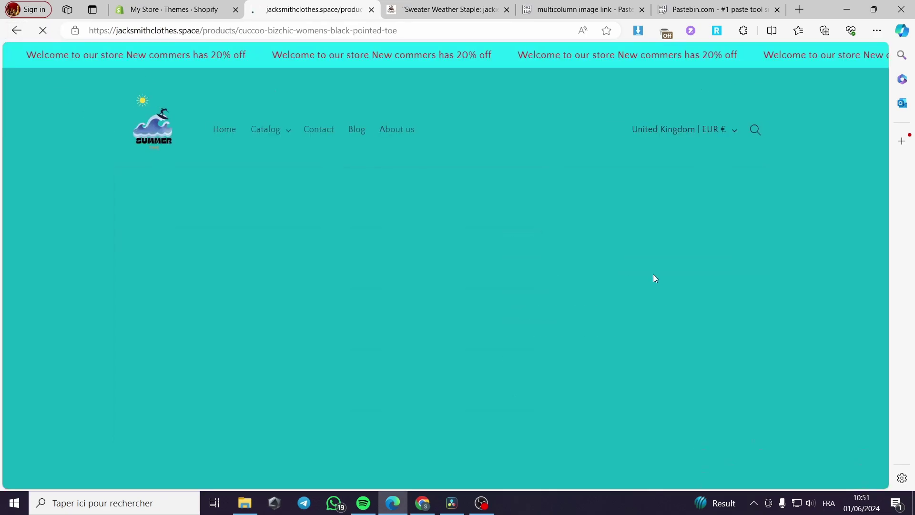
pyautogui.scroll(-2, 321, 270)
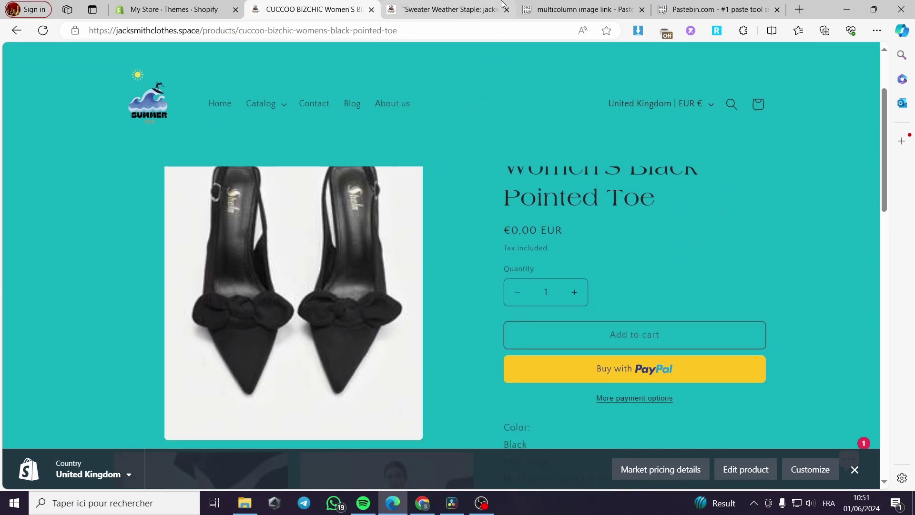
# Close the extra sweater product page, view the multicolumn code on Pastebin, and return to the Shopify themes page
pyautogui.click(477, 8)
pyautogui.click(507, 10)
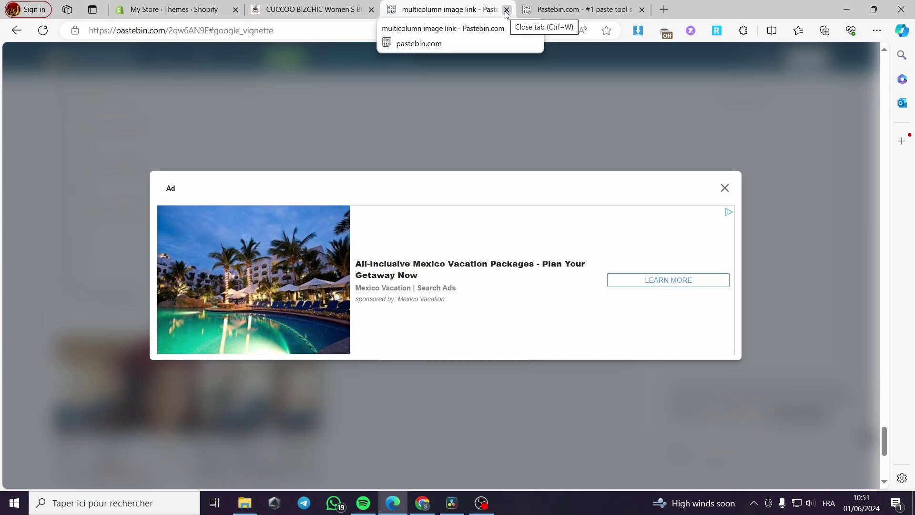
pyautogui.click(558, 5)
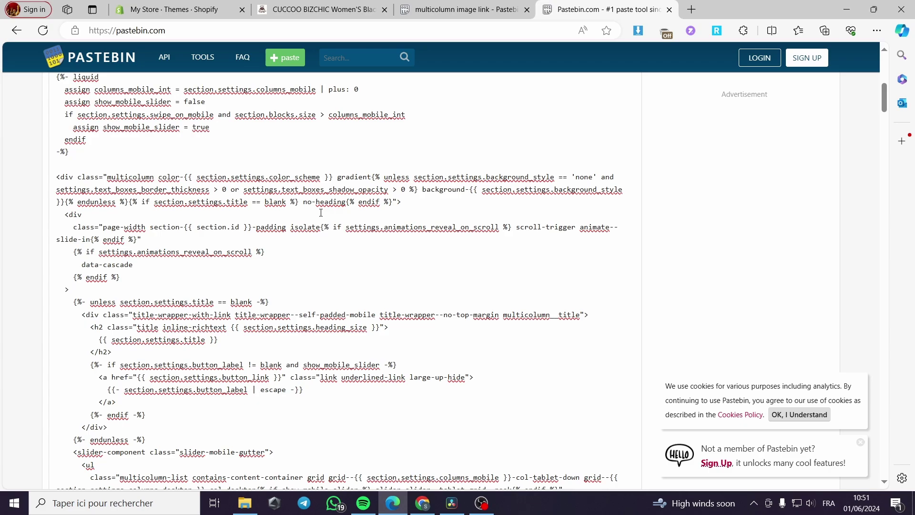
pyautogui.click(162, 5)
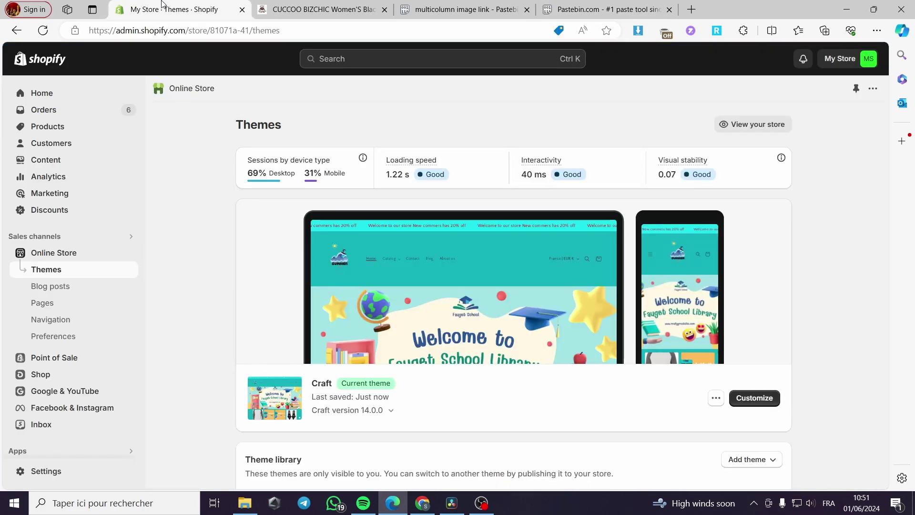